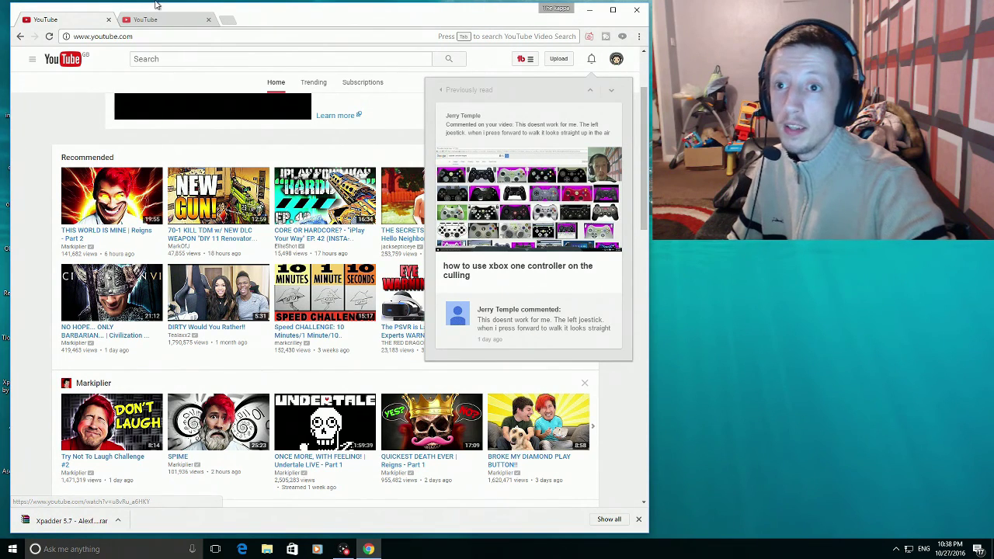
- On the video's YouTube edit page, copy the mega.nz download link from the description
{"action": "left_click", "coordinate": [170, 22]}
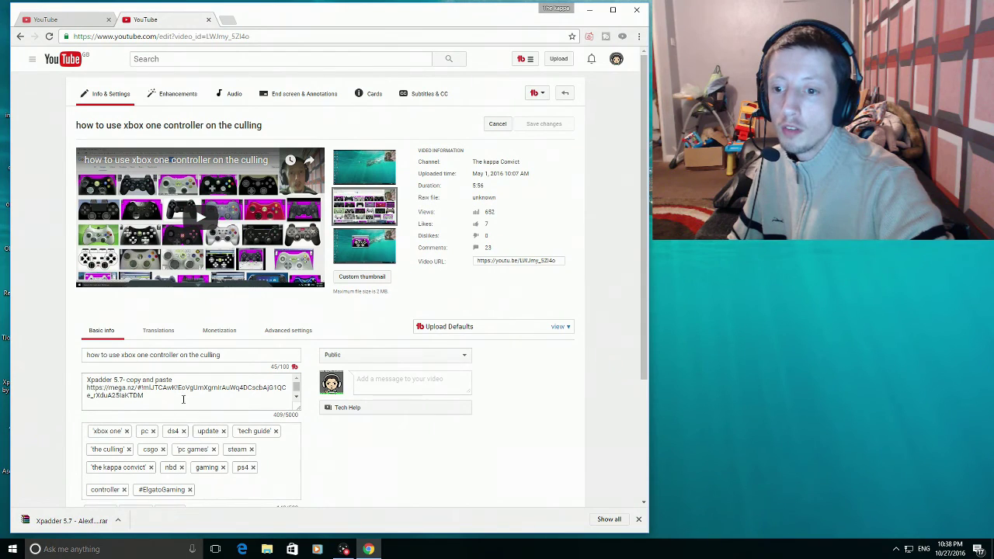
{"action": "left_click_drag", "start_coordinate": [85, 386], "coordinate": [247, 401]}
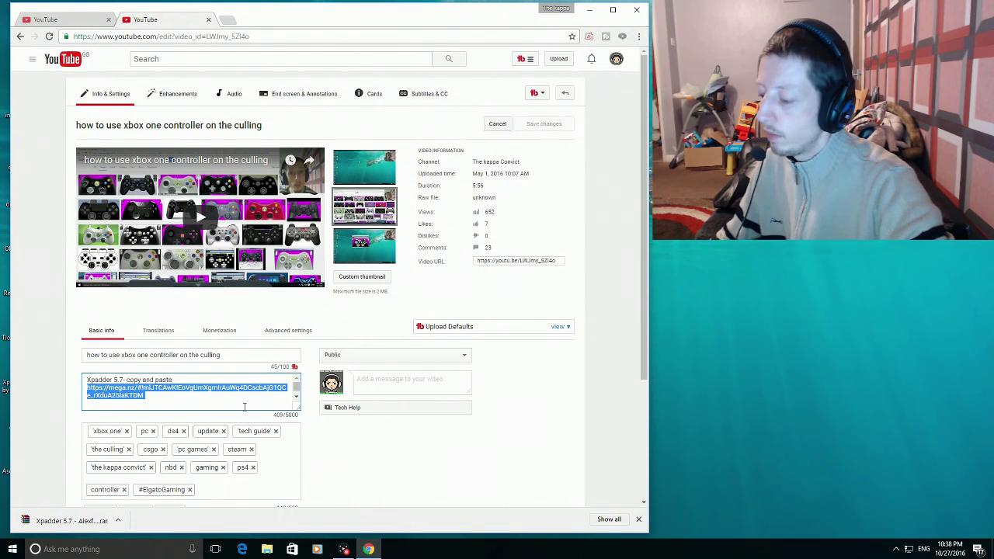
- Load the mega.nz link in a new tab, download Xpadder 5.7 - Alexfromla.rar, and open it
{"action": "left_click", "coordinate": [229, 21]}
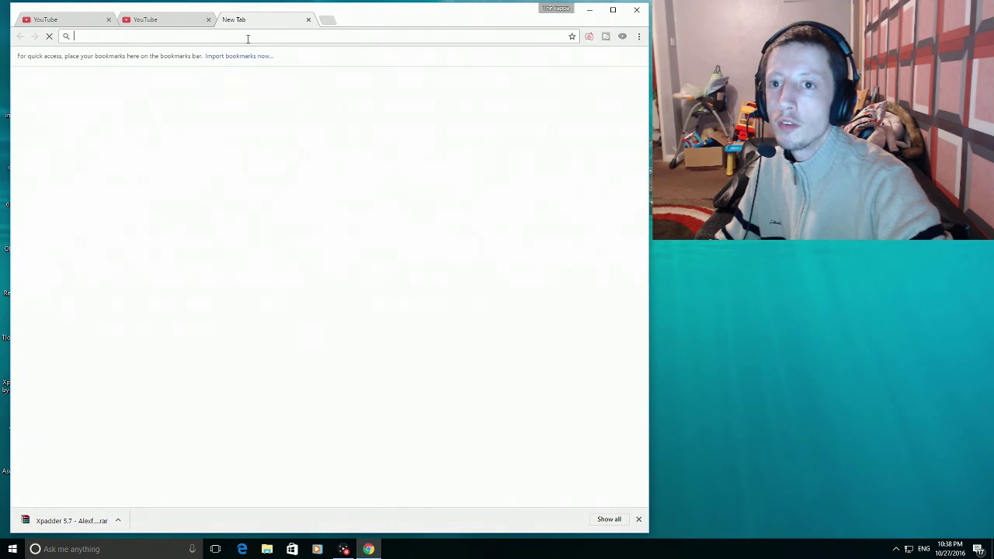
{"action": "key", "text": "Return"}
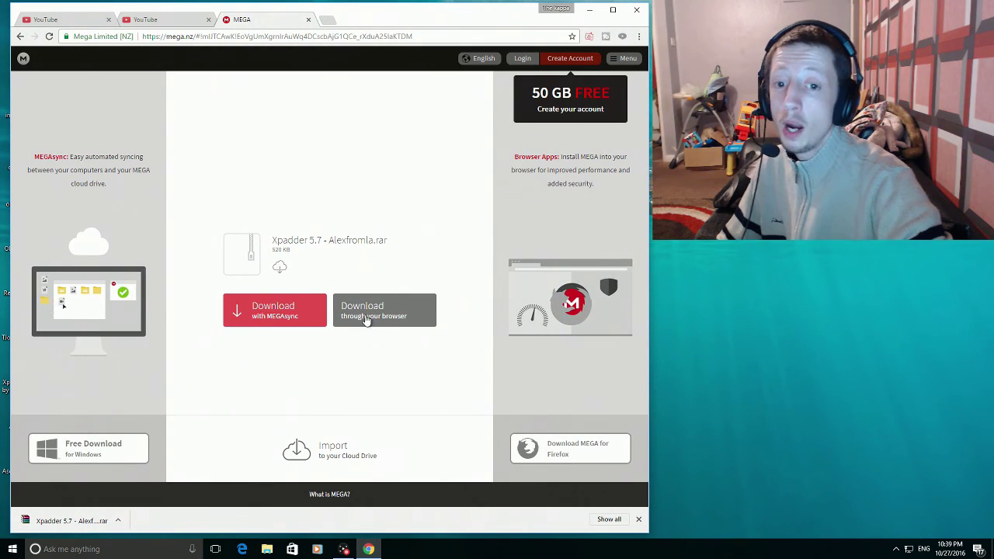
{"action": "left_click", "coordinate": [362, 323]}
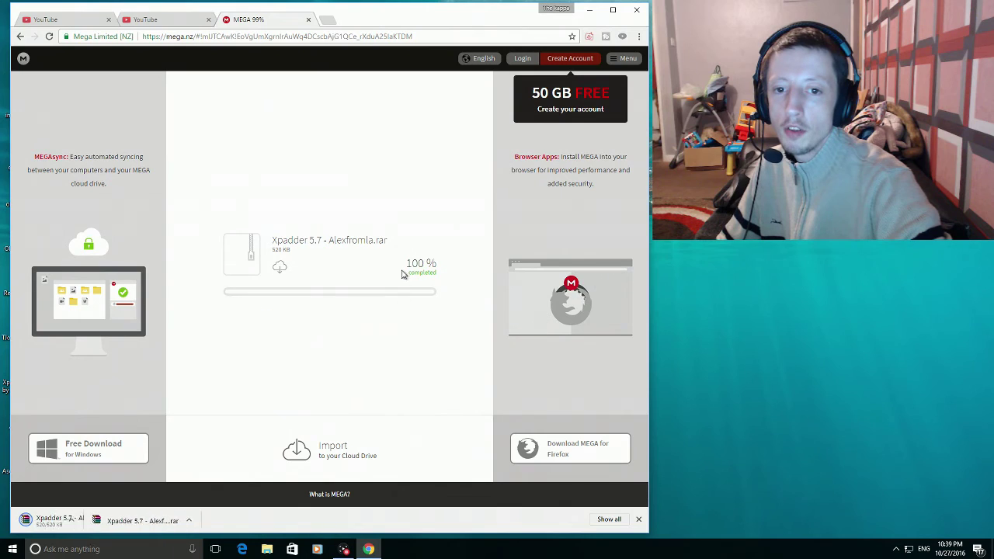
{"action": "left_click", "coordinate": [208, 522]}
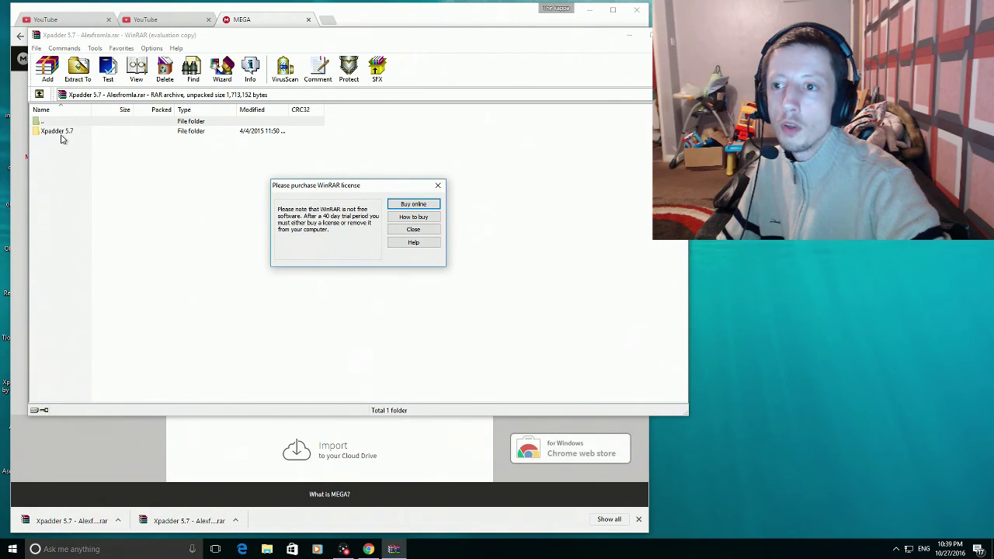
- Extract the Xpadder 5.7 archive into the tesyt folder on the Desktop, then close WinRAR
{"action": "left_click", "coordinate": [413, 229]}
{"action": "left_click", "coordinate": [77, 69]}
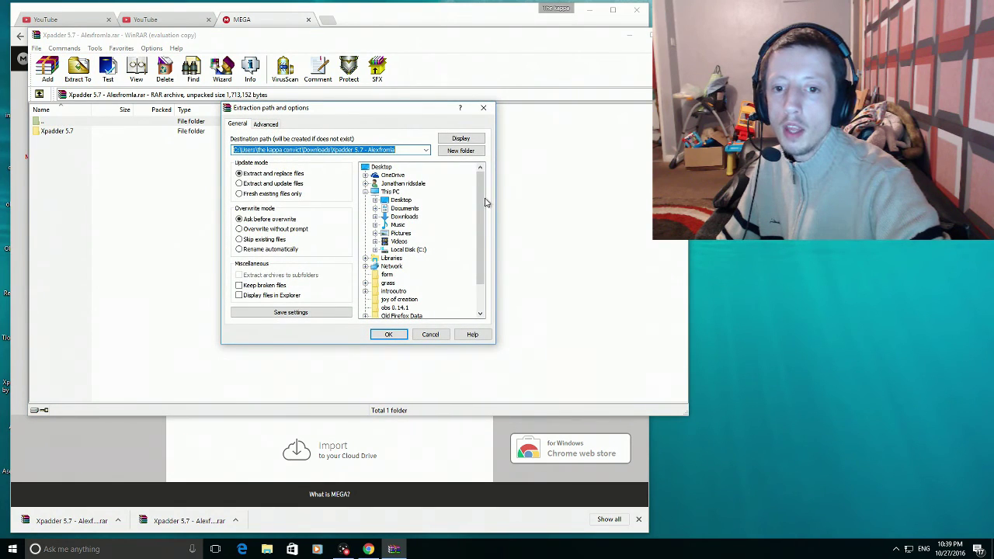
{"action": "left_click_drag", "start_coordinate": [481, 206], "coordinate": [476, 273]}
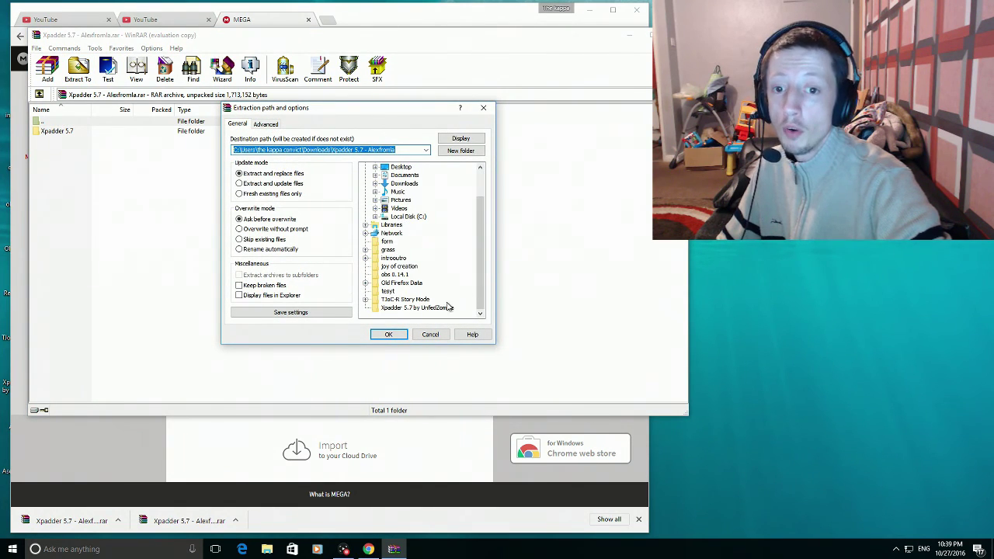
{"action": "left_click", "coordinate": [389, 292]}
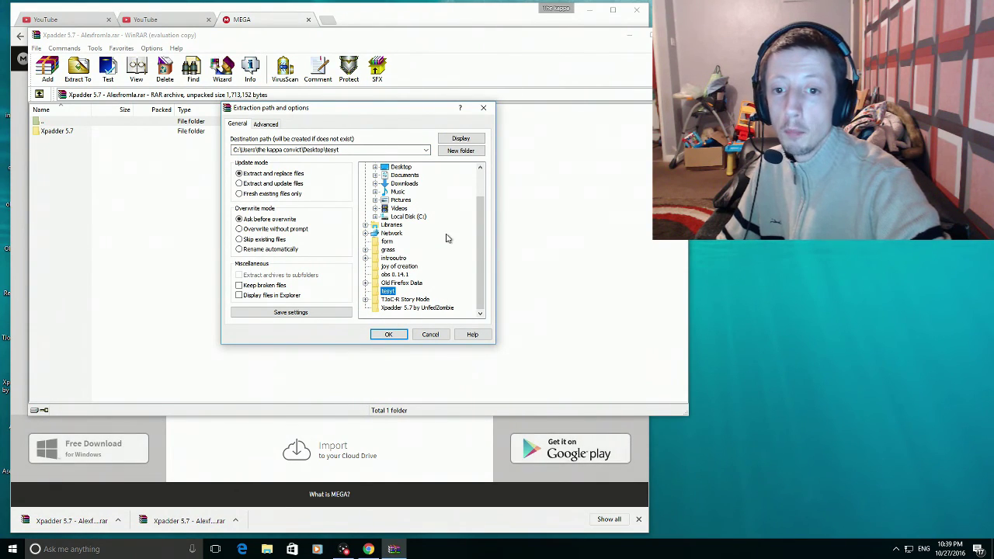
{"action": "left_click", "coordinate": [394, 335]}
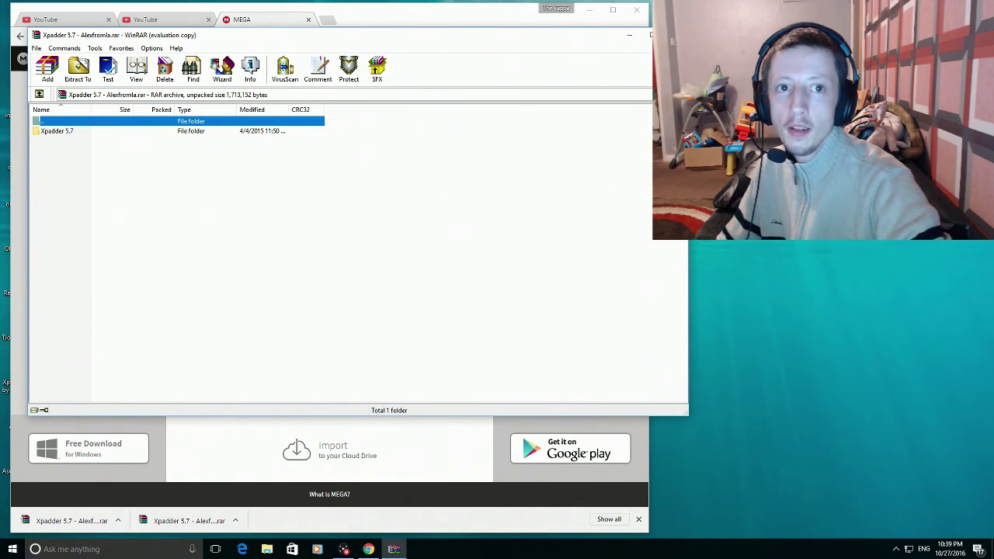
{"action": "left_click", "coordinate": [649, 35]}
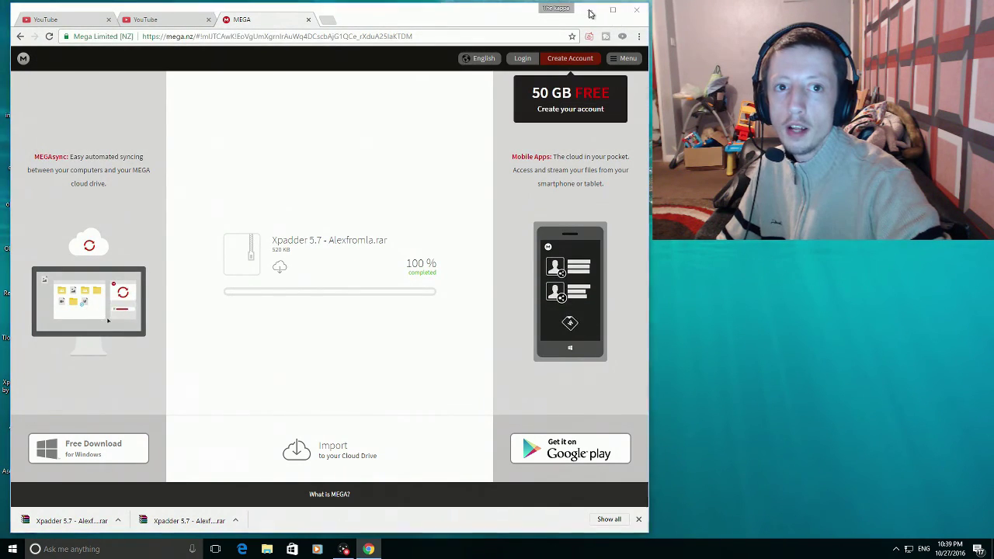
- Open the tesyt\Xpadder 5.7 folder from the desktop
{"action": "left_click", "coordinate": [590, 10]}
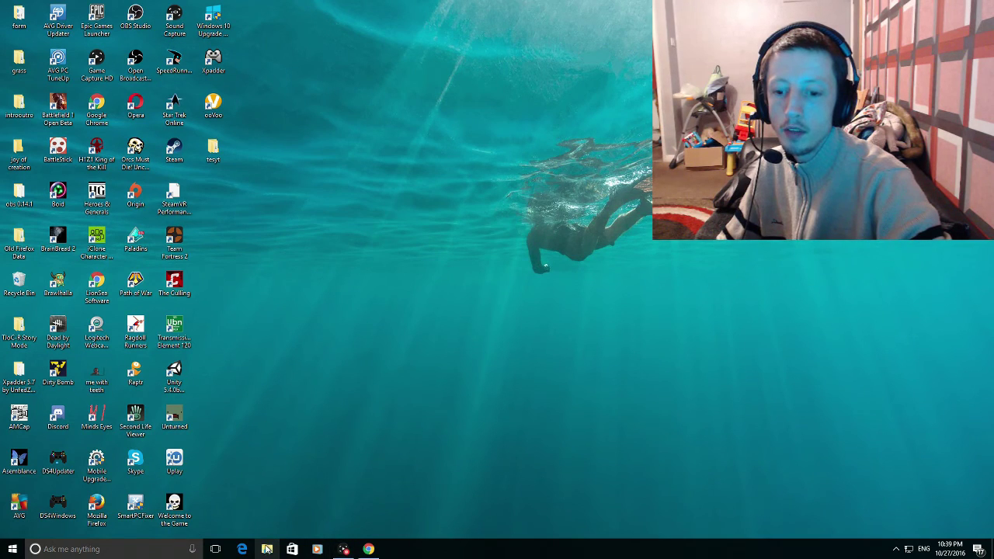
{"action": "double_click", "coordinate": [216, 153]}
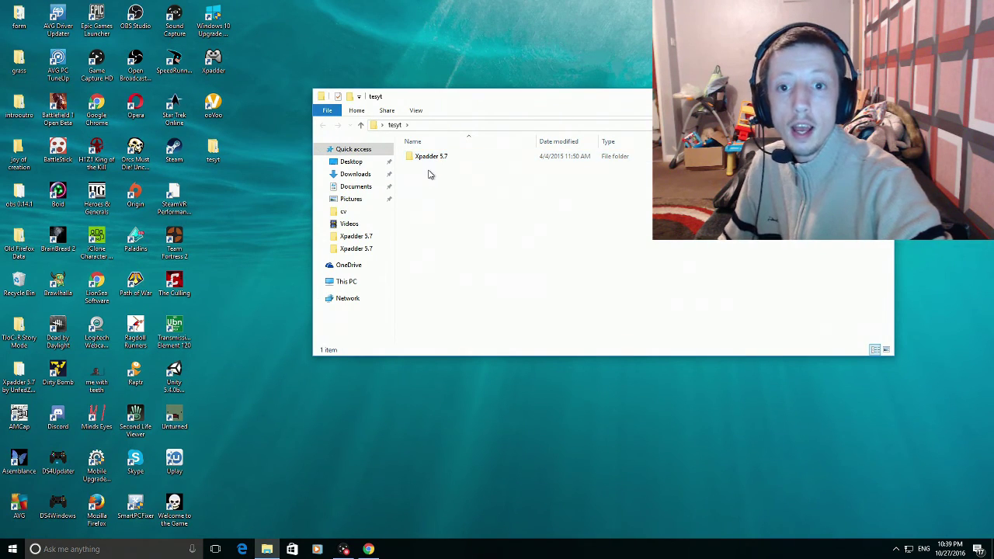
{"action": "double_click", "coordinate": [433, 158]}
{"action": "left_click_drag", "start_coordinate": [495, 108], "coordinate": [472, 113]}
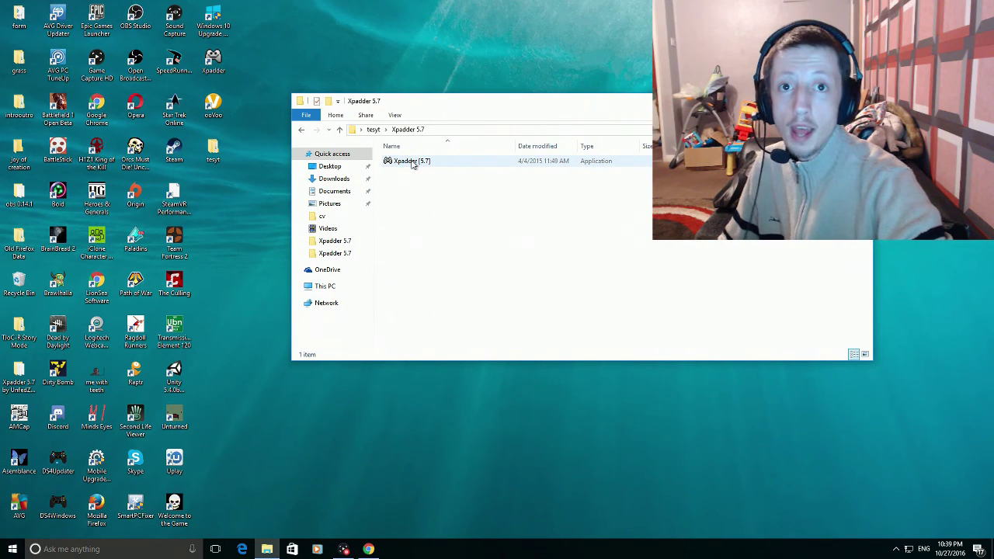
- Set the Xpadder [5.7] application's properties to Windows 7 compatibility mode
{"action": "left_click", "coordinate": [412, 162]}
{"action": "right_click", "coordinate": [412, 163]}
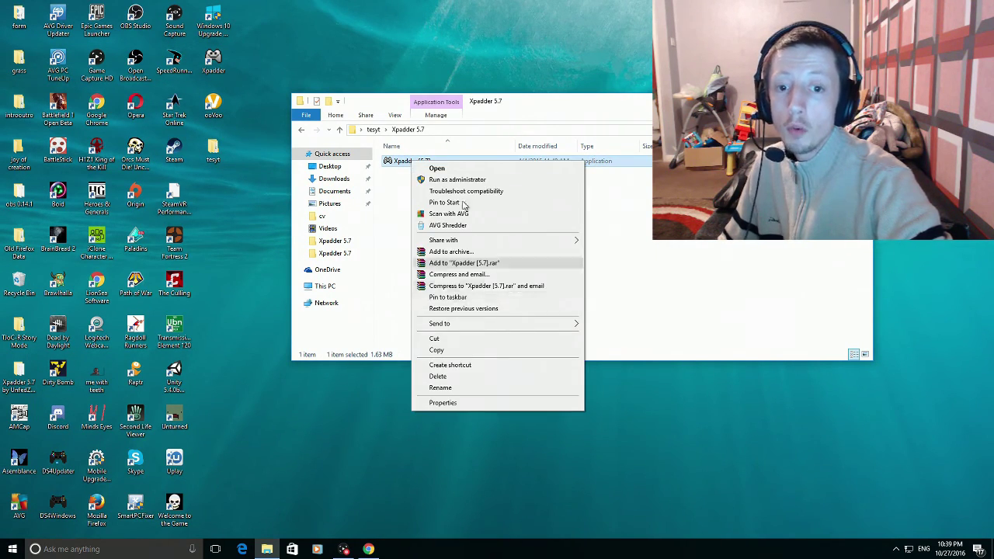
{"action": "left_click", "coordinate": [443, 402]}
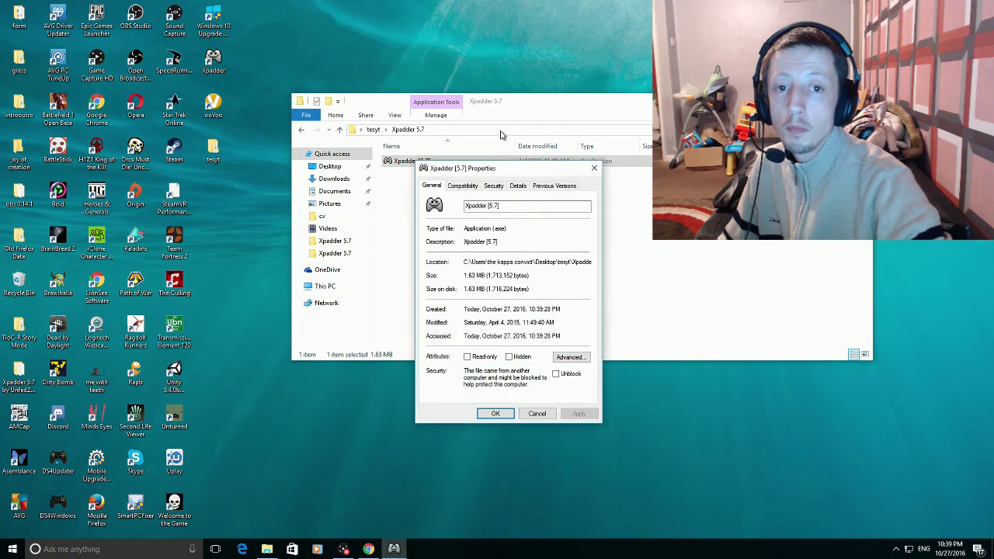
{"action": "left_click", "coordinate": [463, 185]}
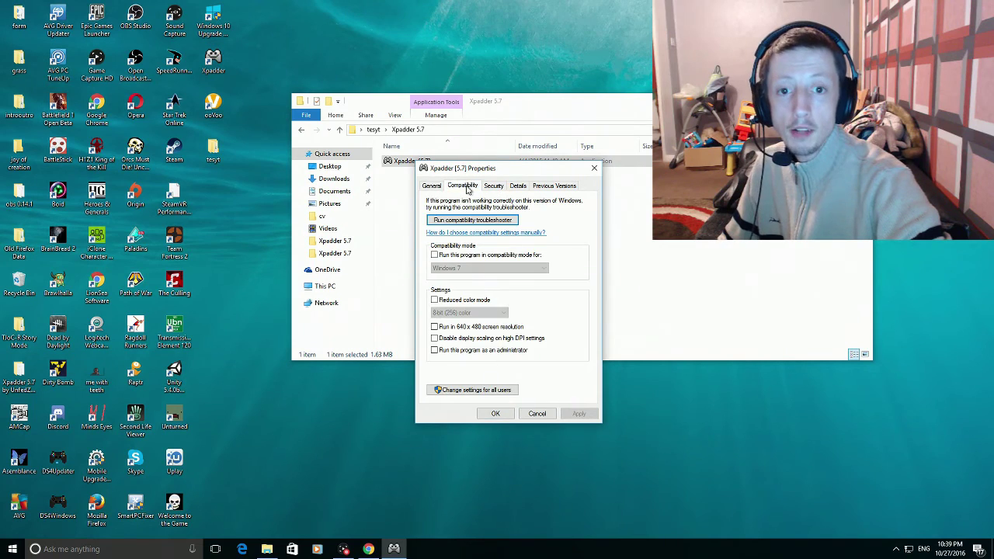
{"action": "left_click", "coordinate": [434, 255]}
{"action": "left_click", "coordinate": [531, 268]}
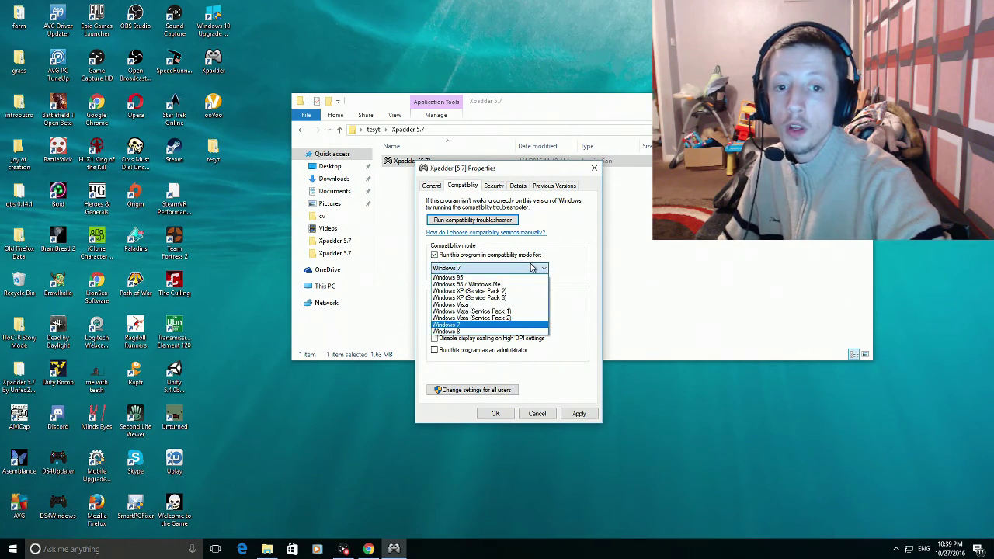
{"action": "left_click", "coordinate": [531, 268]}
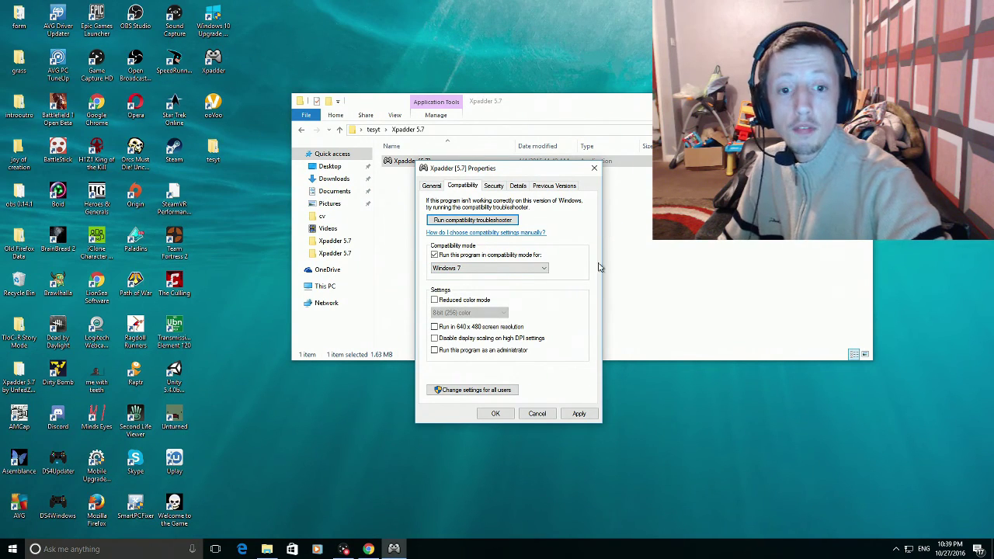
{"action": "left_click", "coordinate": [579, 413]}
{"action": "left_click", "coordinate": [495, 413]}
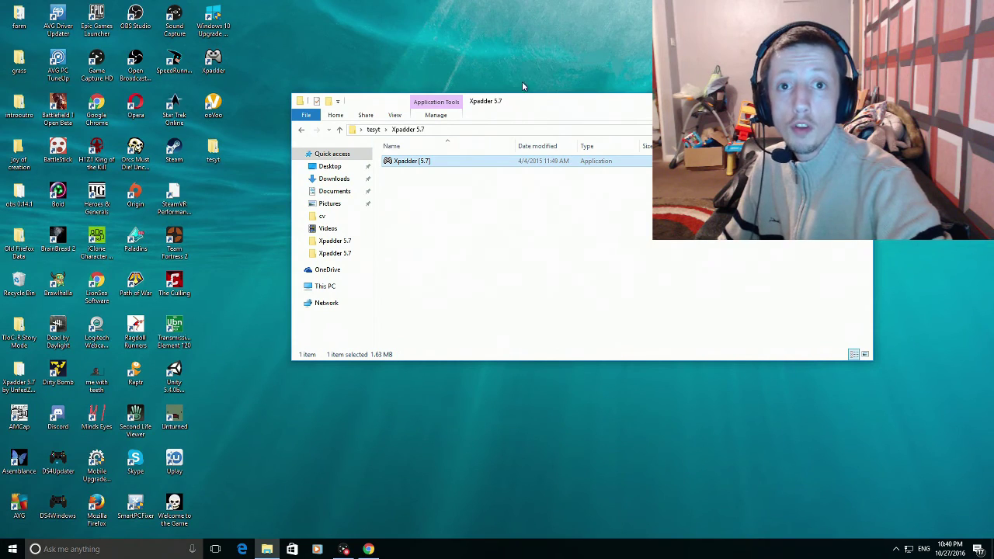
- Close the Xpadder folder window, then accept Xpadder's risk notice and commercial-use notice
{"action": "left_click_drag", "start_coordinate": [522, 107], "coordinate": [511, 109]}
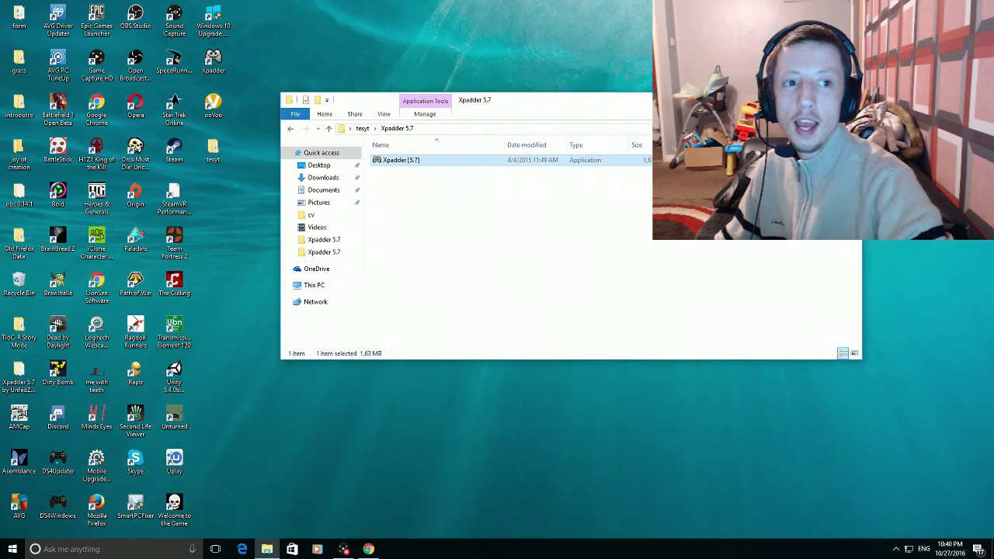
{"action": "left_click", "coordinate": [849, 99]}
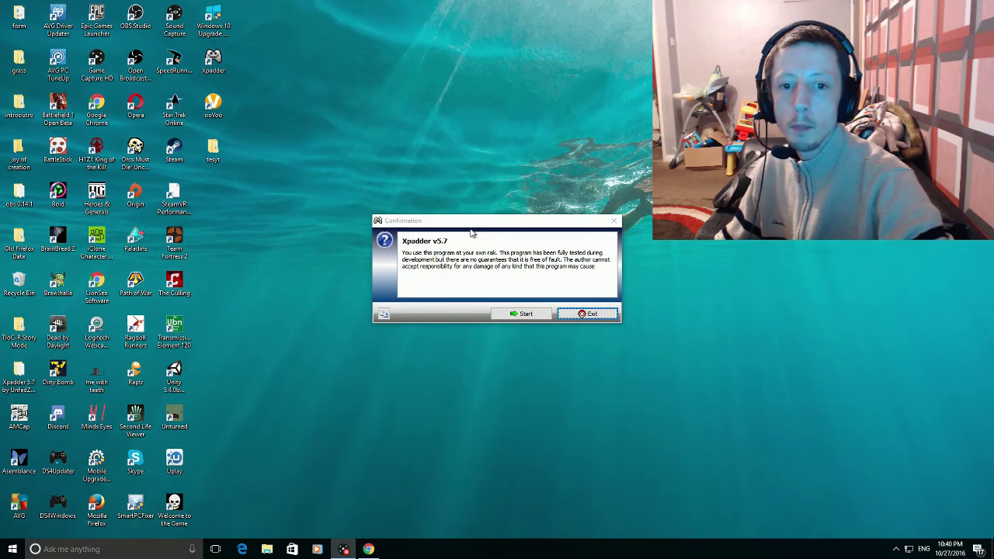
{"action": "left_click_drag", "start_coordinate": [458, 226], "coordinate": [411, 129]}
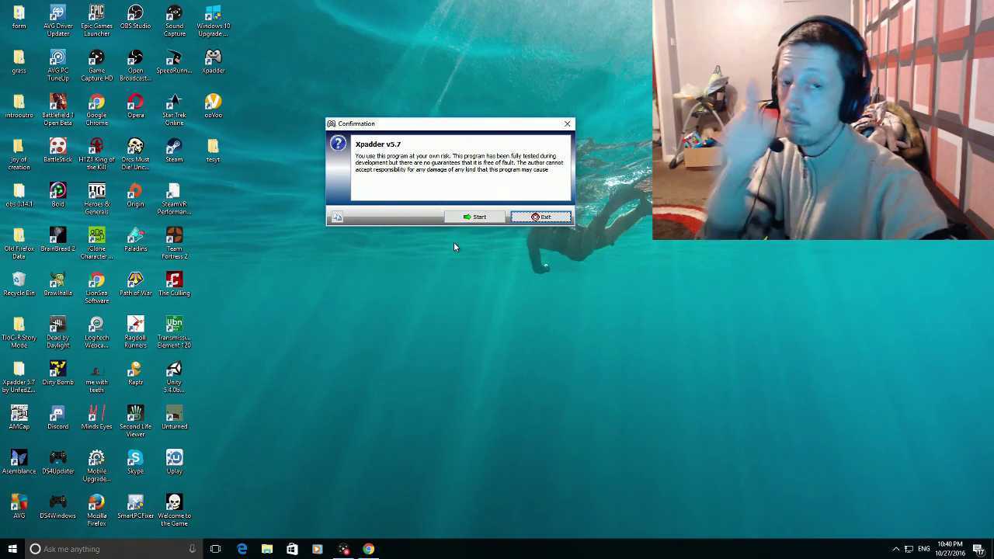
{"action": "left_click", "coordinate": [471, 216]}
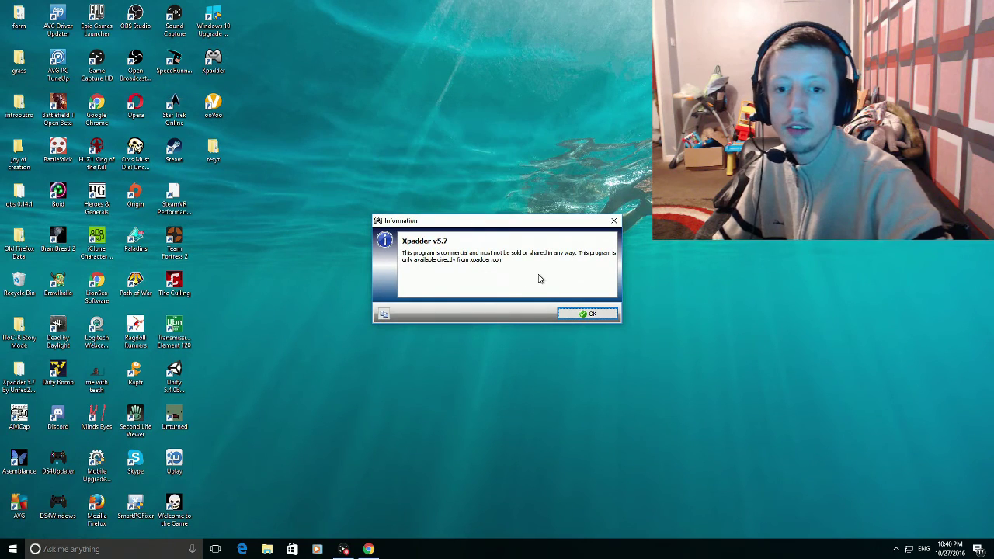
{"action": "left_click_drag", "start_coordinate": [543, 225], "coordinate": [482, 118]}
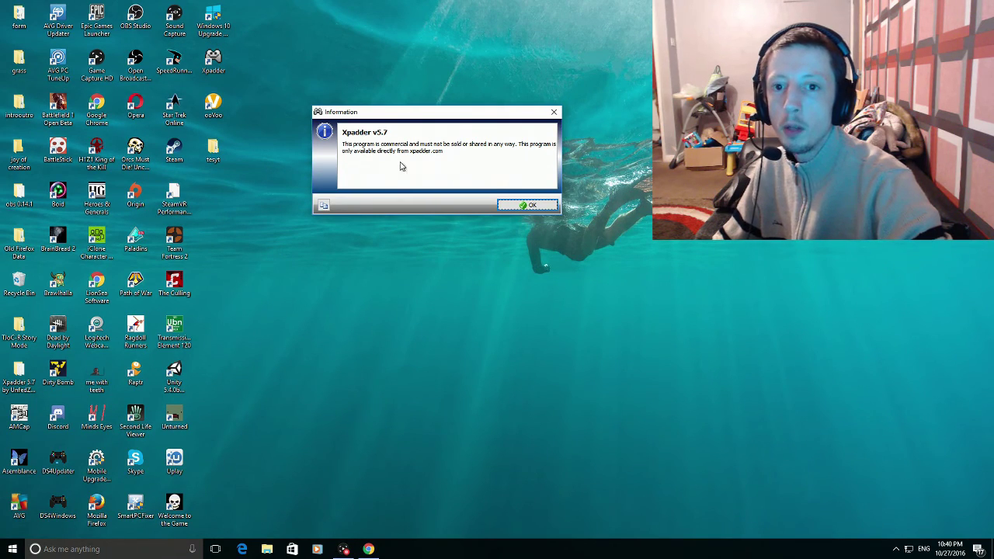
{"action": "left_click", "coordinate": [526, 205]}
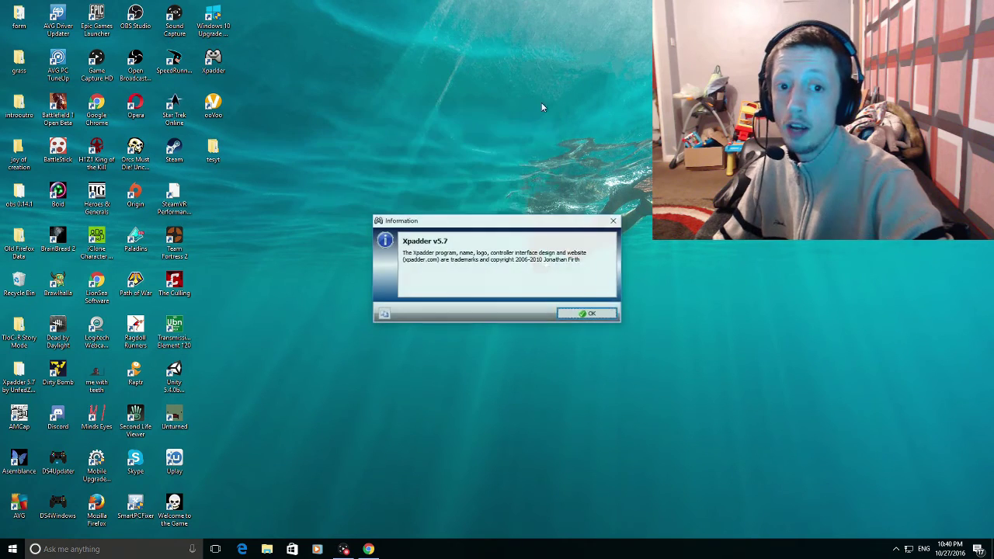
{"action": "left_click_drag", "start_coordinate": [481, 222], "coordinate": [431, 97]}
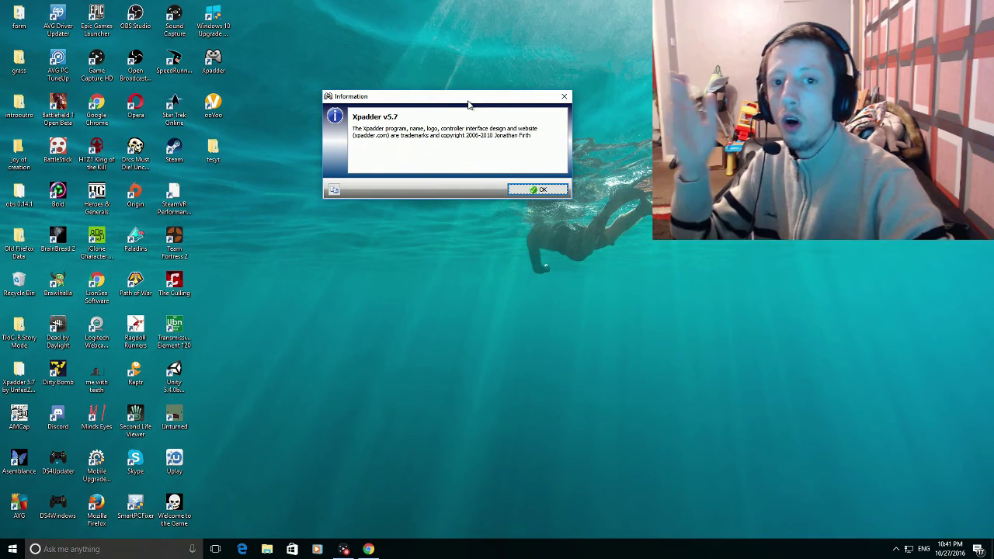
- Dismiss the version notice, start Xpadder in English, and keep it running from its current location
{"action": "left_click", "coordinate": [537, 190]}
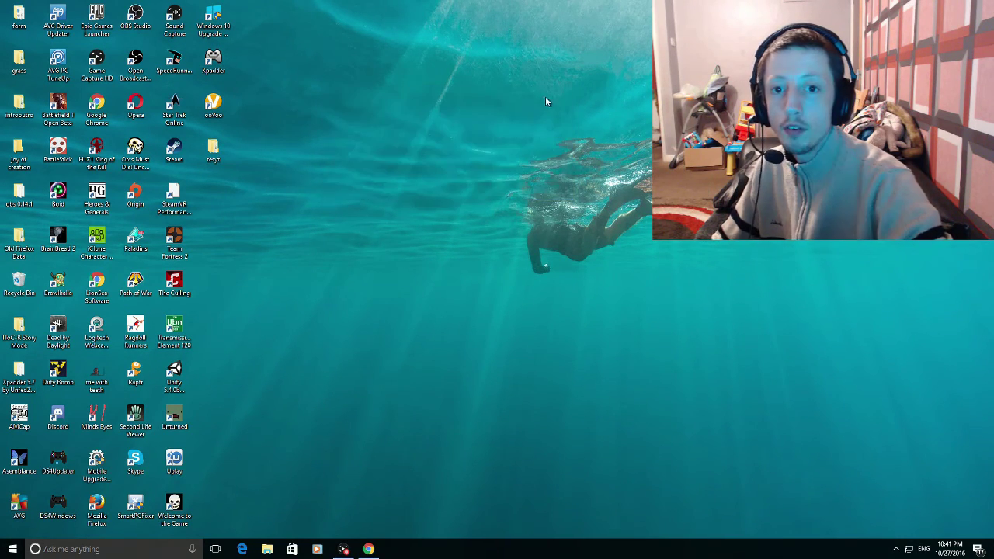
{"action": "left_click_drag", "start_coordinate": [522, 227], "coordinate": [480, 153]}
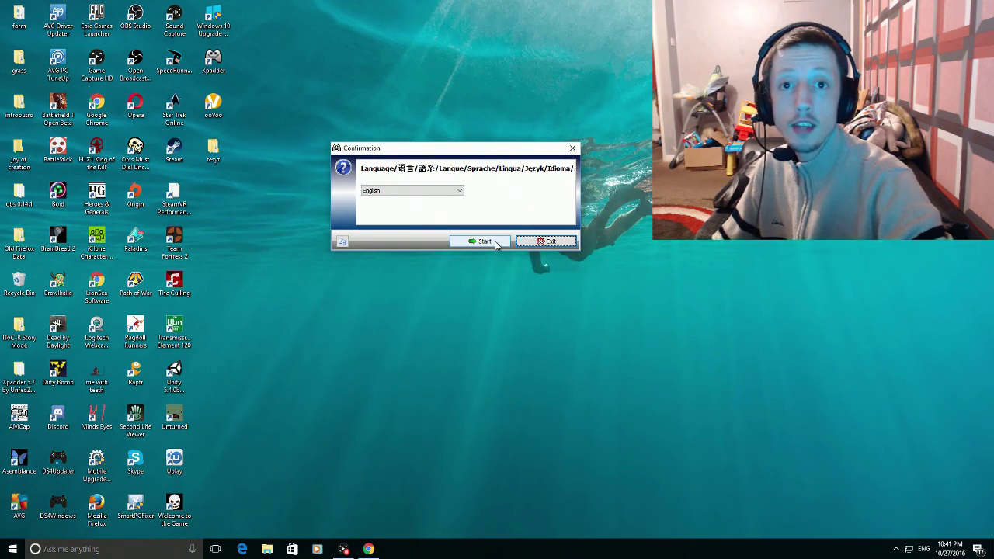
{"action": "left_click", "coordinate": [495, 242]}
{"action": "left_click_drag", "start_coordinate": [515, 225], "coordinate": [461, 126]}
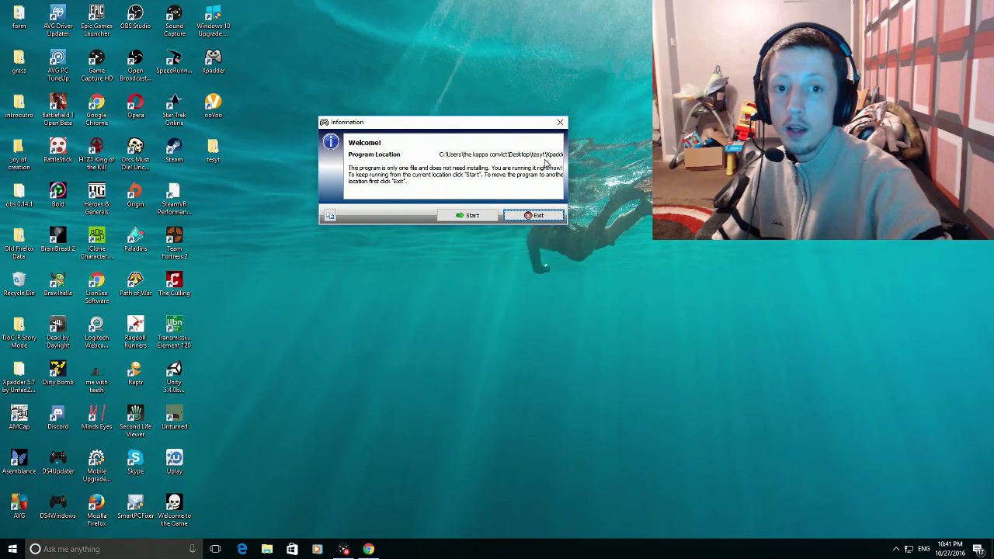
{"action": "left_click", "coordinate": [466, 216]}
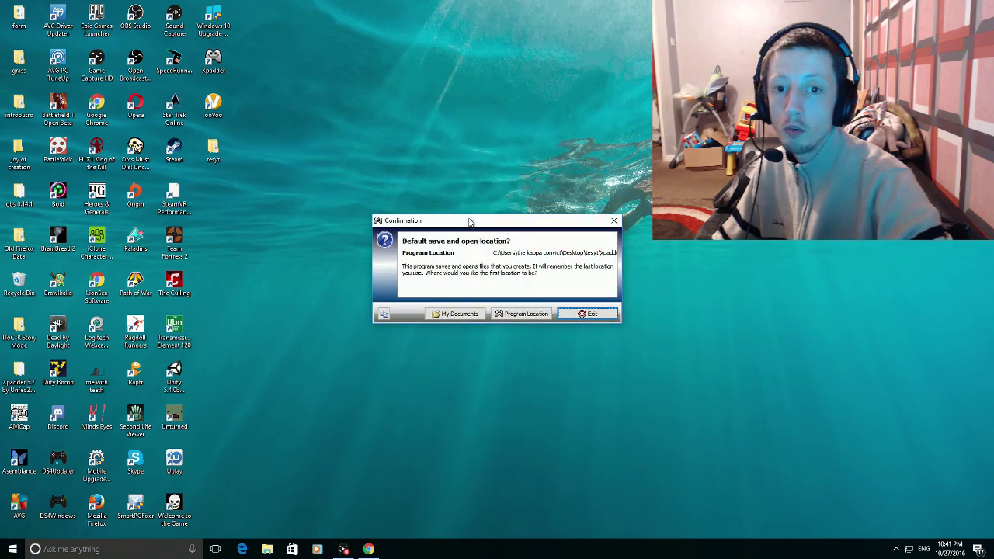
- Save Xpadder files in the program's own folder and decline Windows file associations
{"action": "left_click_drag", "start_coordinate": [514, 223], "coordinate": [468, 128]}
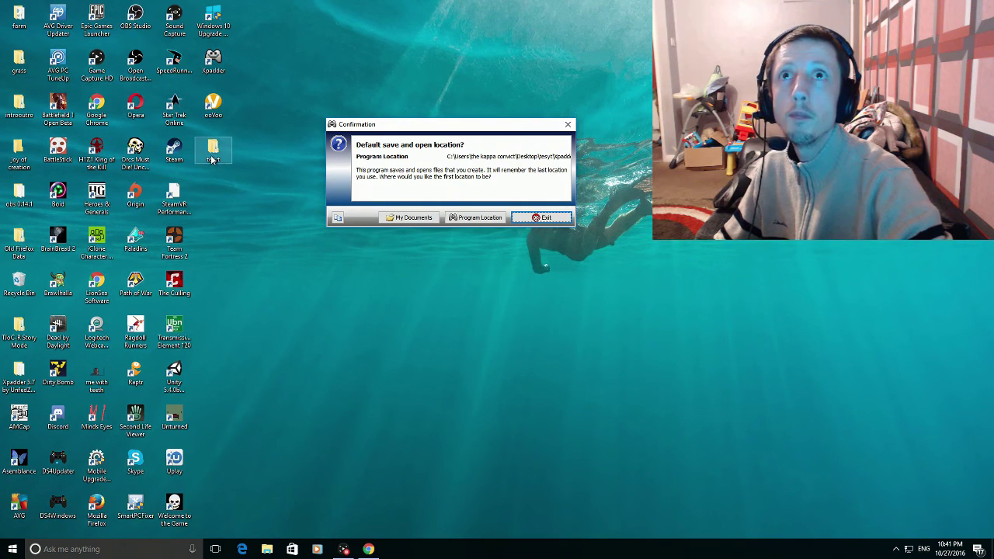
{"action": "left_click", "coordinate": [490, 218]}
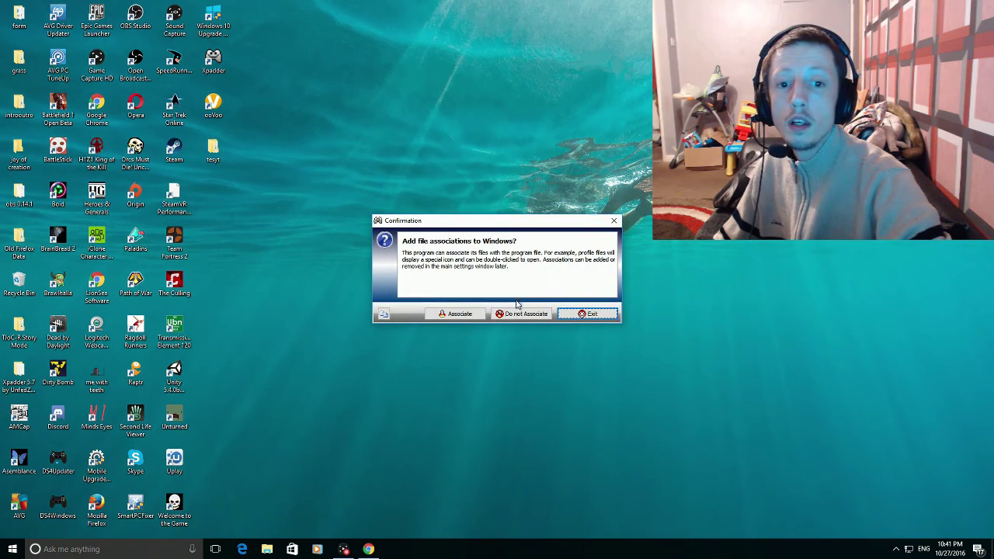
{"action": "left_click_drag", "start_coordinate": [513, 225], "coordinate": [468, 168]}
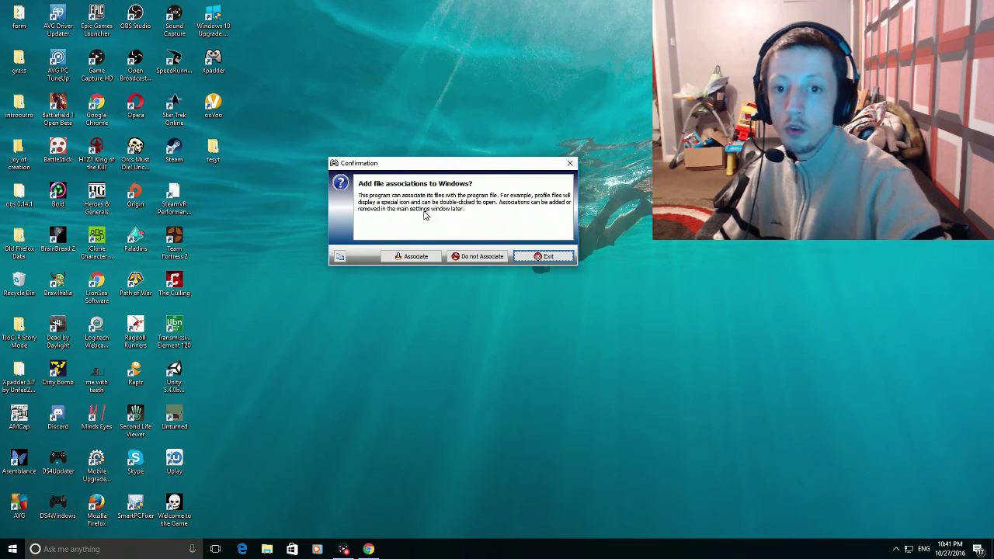
{"action": "left_click", "coordinate": [470, 258]}
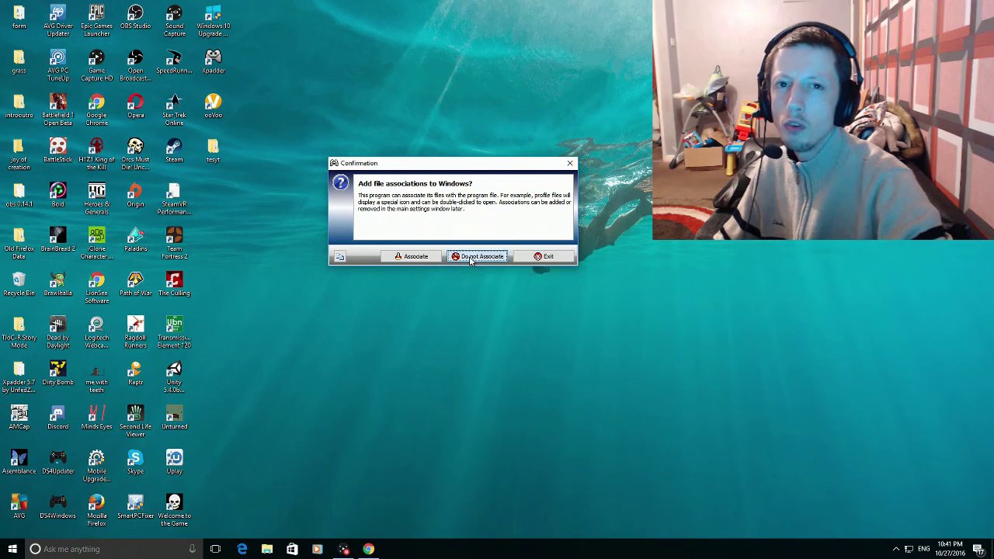
{"action": "left_click_drag", "start_coordinate": [455, 186], "coordinate": [417, 109]}
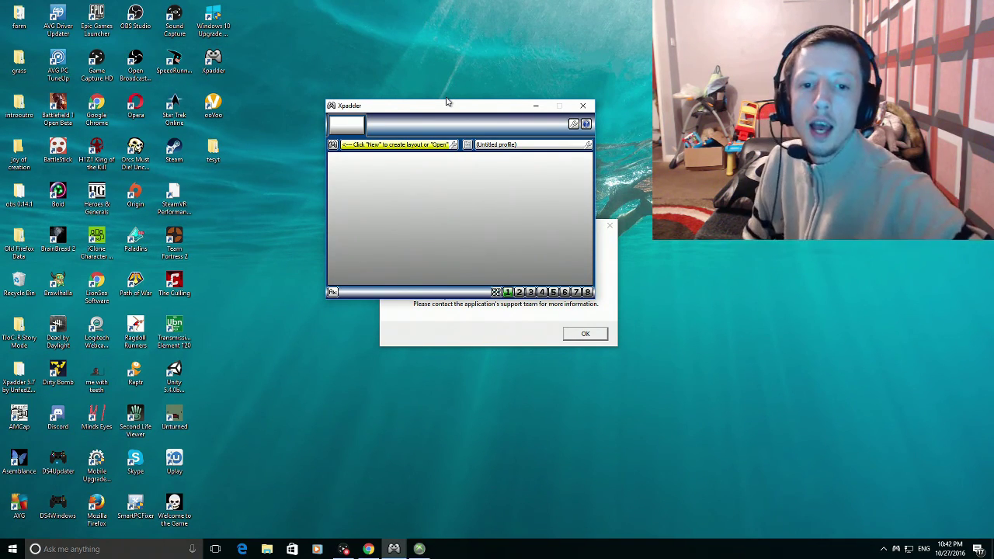
- Move the Xpadder window aside and bring the Visual C++ runtime error message to the front
{"action": "left_click_drag", "start_coordinate": [476, 108], "coordinate": [263, 24]}
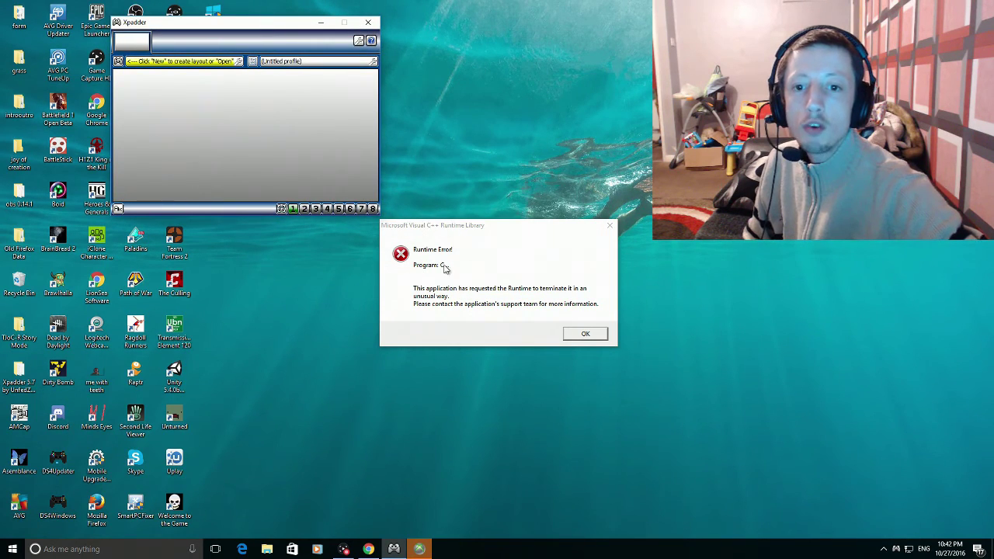
{"action": "left_click", "coordinate": [531, 238]}
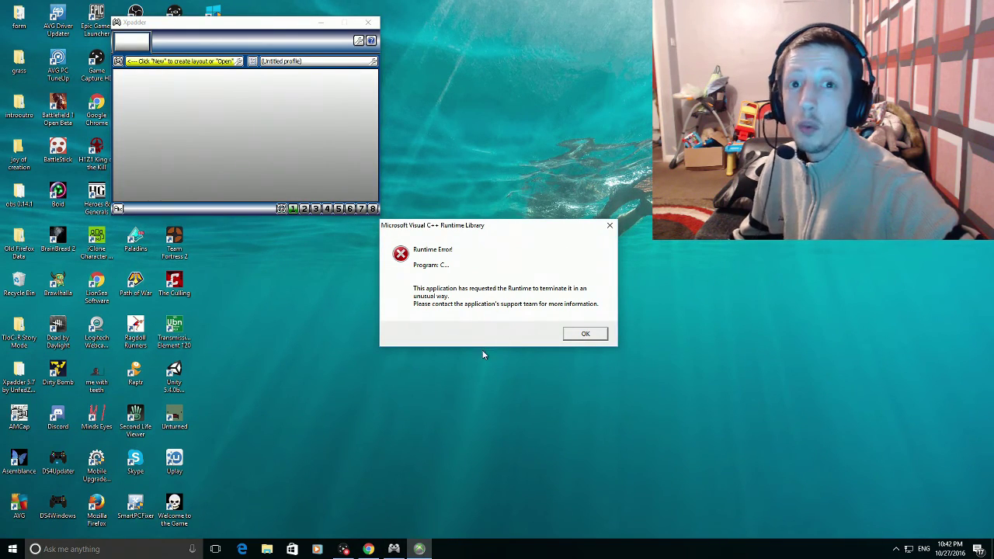
- Dismiss the runtime error and start a new layout for the Xbox One For Windows controller
{"action": "left_click", "coordinate": [586, 333]}
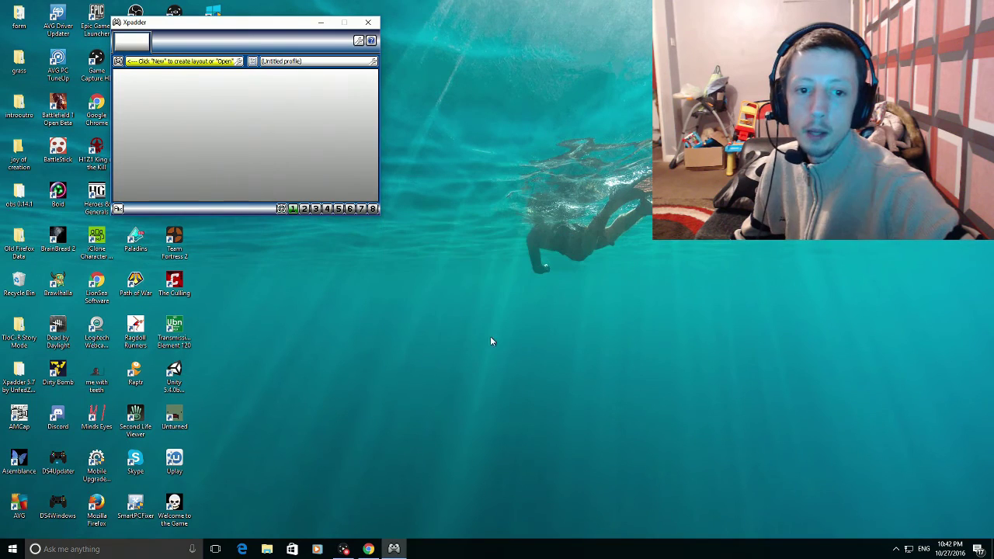
{"action": "left_click_drag", "start_coordinate": [255, 23], "coordinate": [472, 110]}
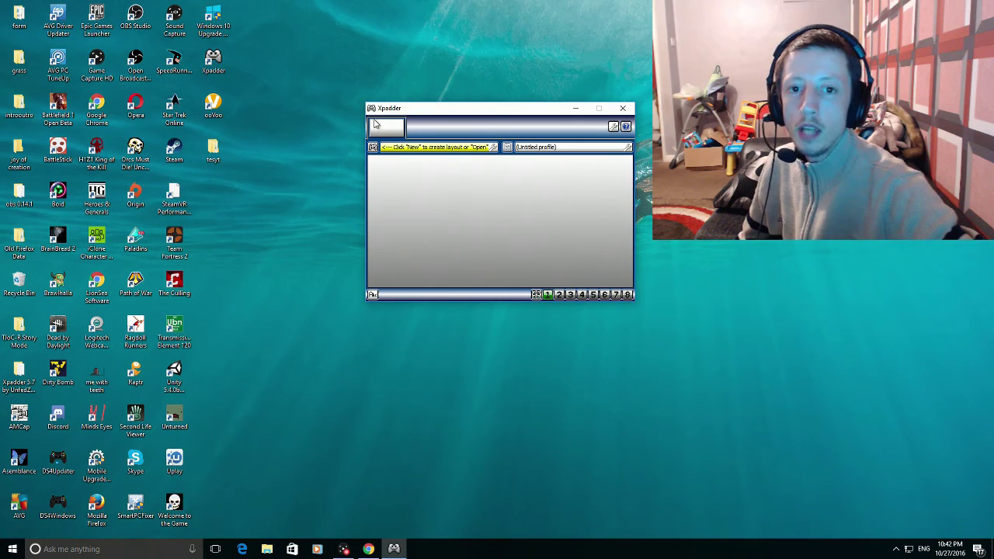
{"action": "left_click", "coordinate": [374, 148]}
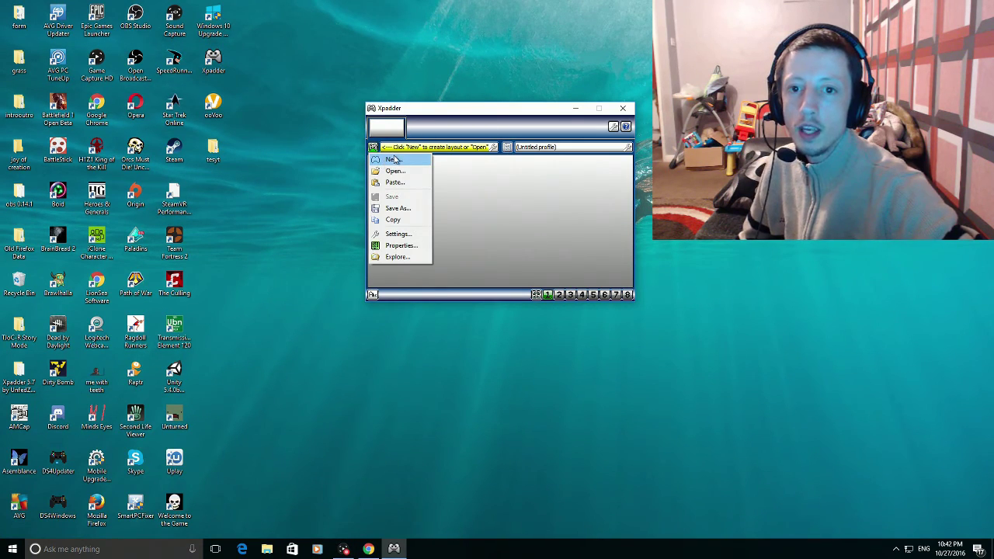
{"action": "left_click", "coordinate": [397, 160]}
{"action": "left_click_drag", "start_coordinate": [462, 112], "coordinate": [644, 93]}
{"action": "left_click_drag", "start_coordinate": [575, 163], "coordinate": [460, 99]}
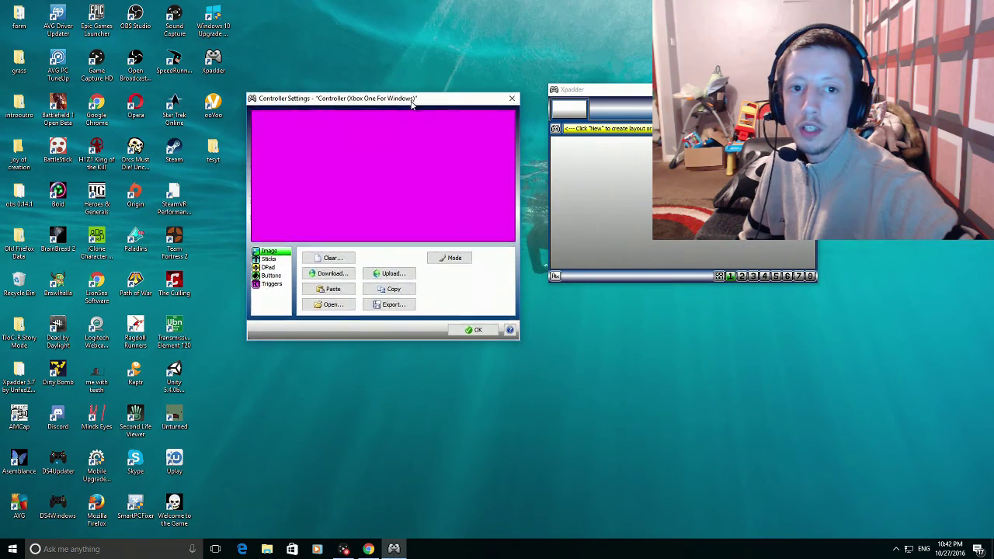
{"action": "left_click_drag", "start_coordinate": [602, 92], "coordinate": [579, 103]}
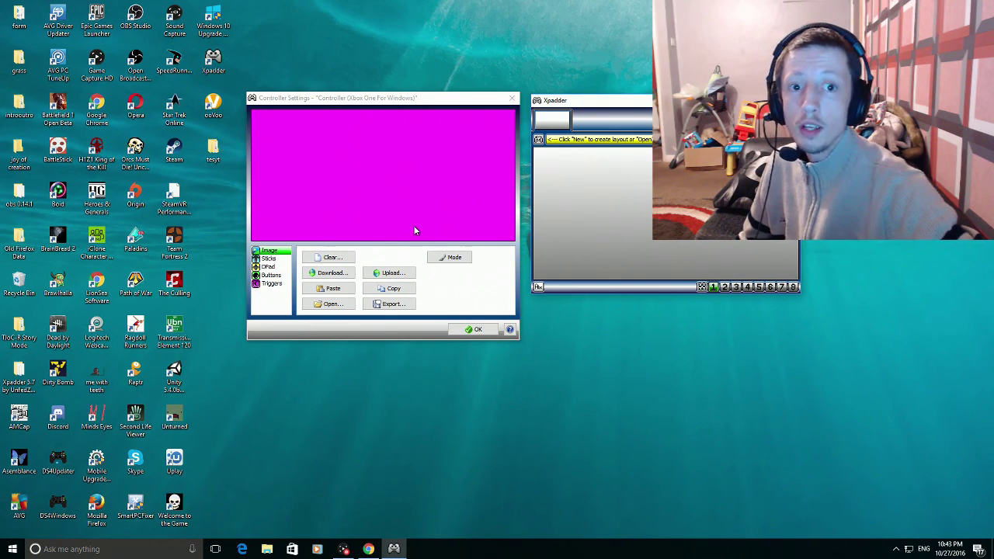
- In a new Chrome tab, search Google Images for 'xpadder images'
{"action": "left_click", "coordinate": [368, 549]}
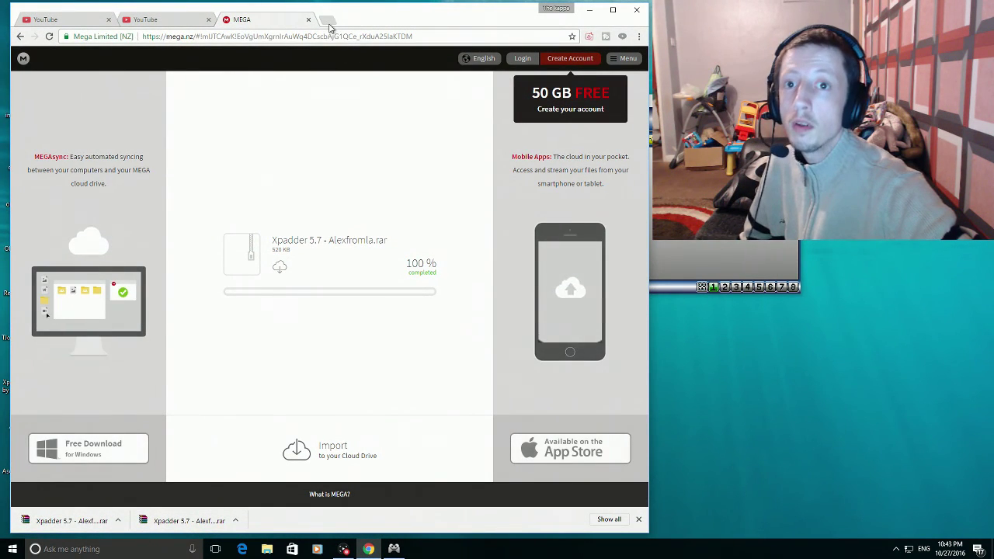
{"action": "left_click", "coordinate": [327, 20]}
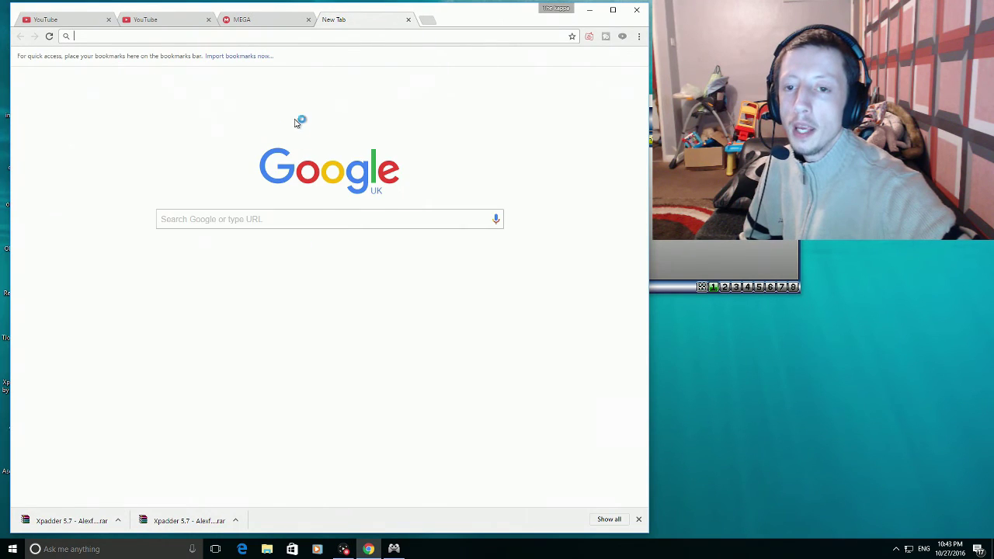
{"action": "left_click", "coordinate": [274, 225]}
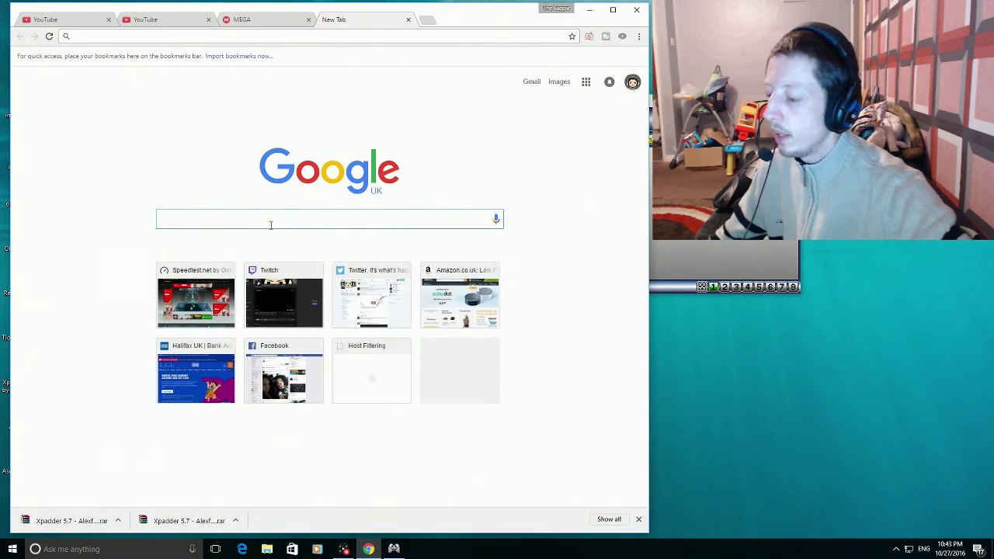
{"action": "type", "text": "xp"}
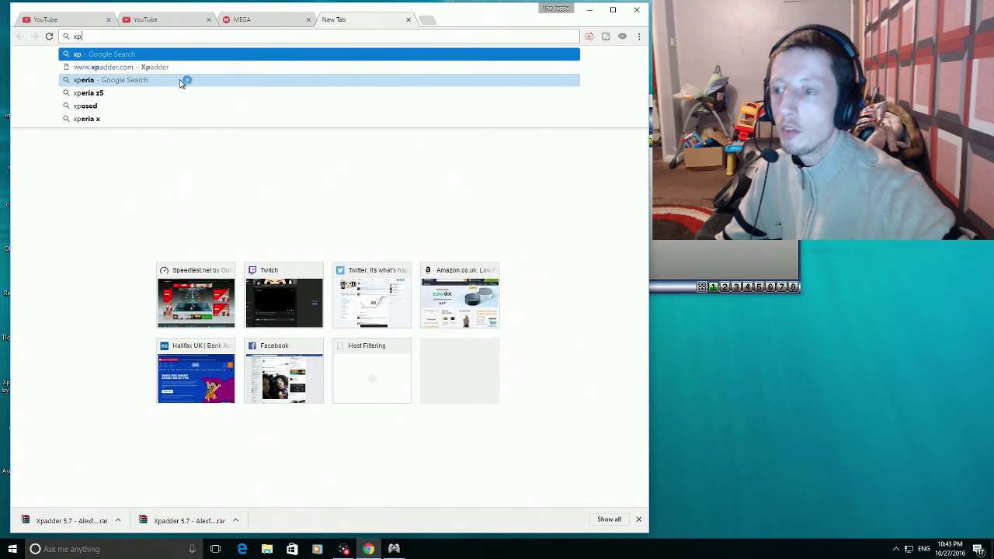
{"action": "type", "text": "adder"}
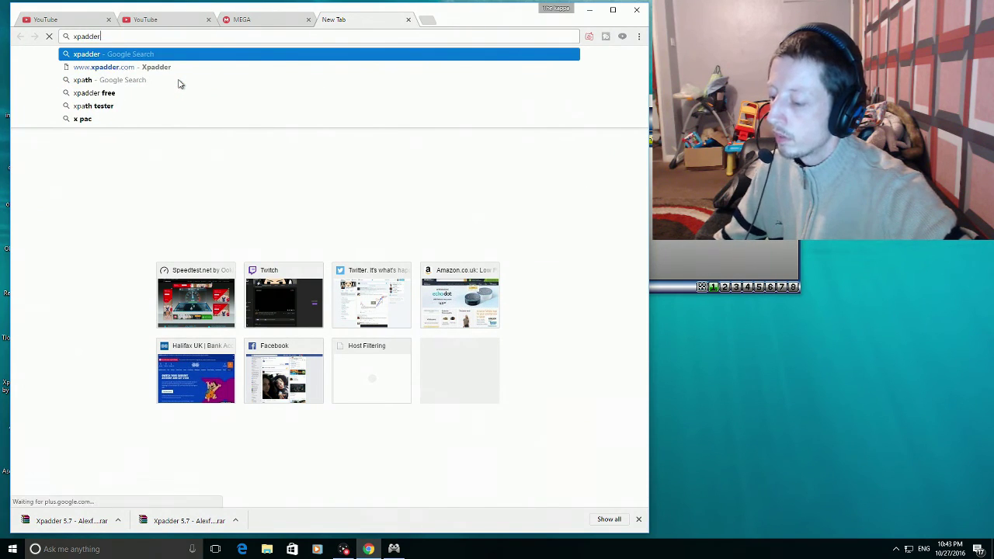
{"action": "type", "text": " images"}
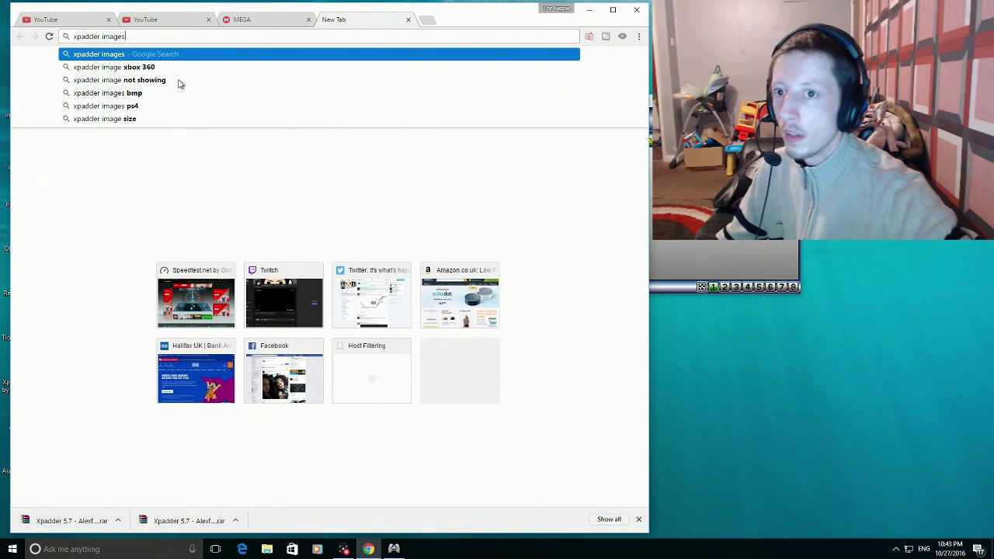
{"action": "key", "text": "Return"}
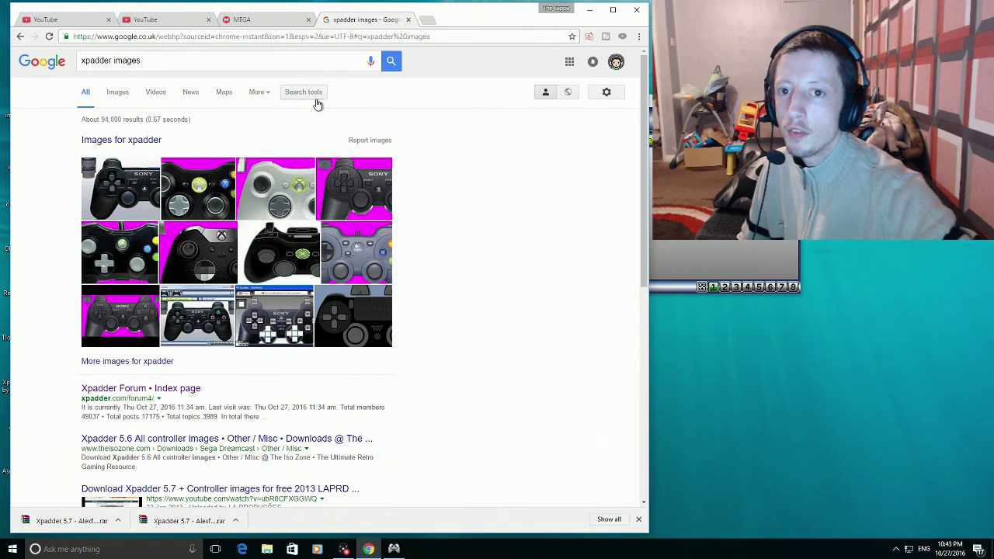
{"action": "left_click", "coordinate": [117, 94]}
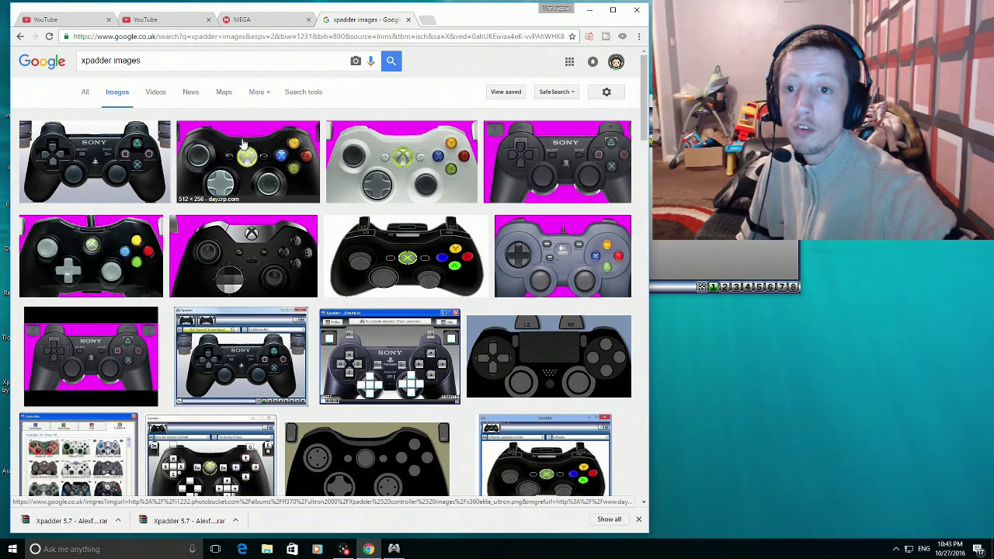
- Open the full-size Xbox One Elite controller image and copy it
{"action": "left_click", "coordinate": [256, 257]}
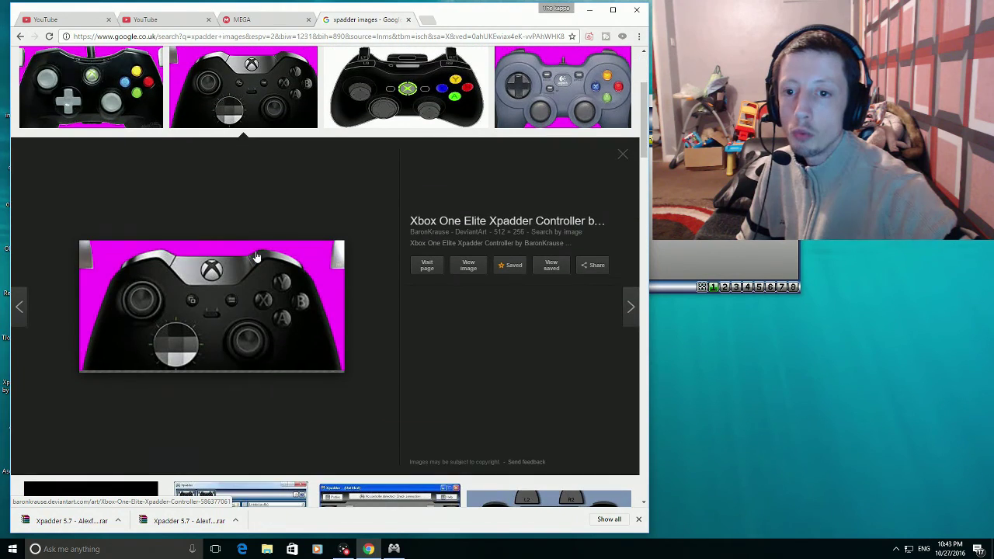
{"action": "left_click", "coordinate": [472, 265]}
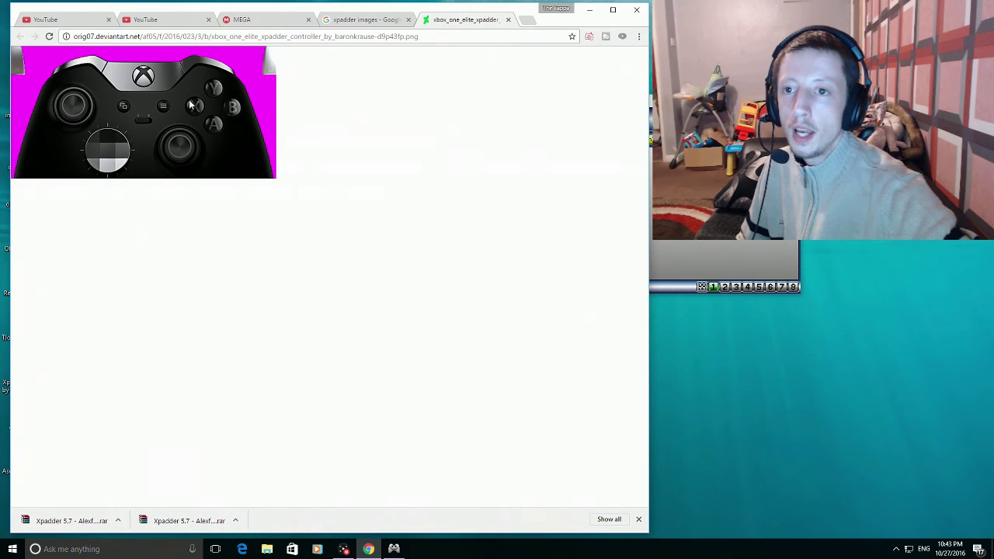
{"action": "right_click", "coordinate": [190, 104]}
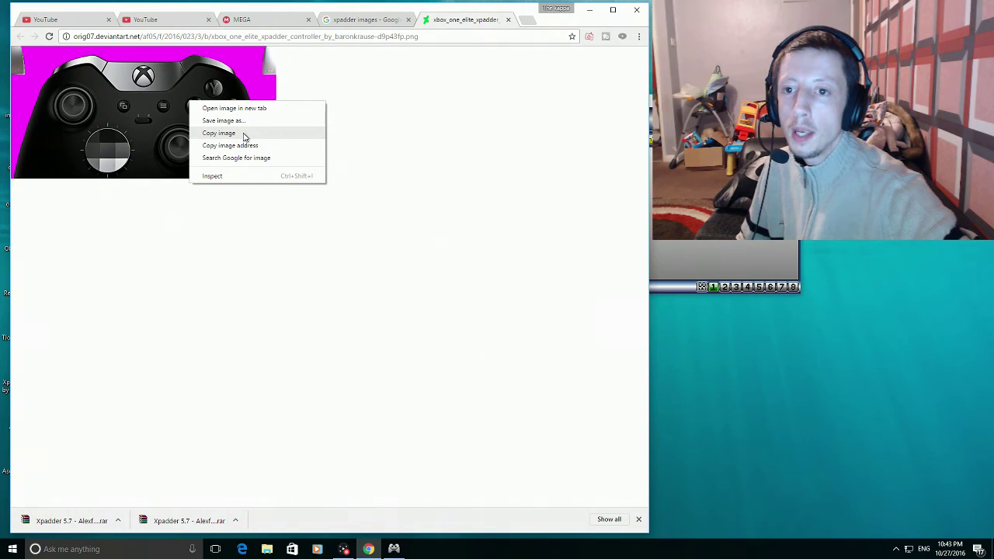
{"action": "left_click", "coordinate": [245, 137]}
{"action": "key", "text": "alt+Tab"}
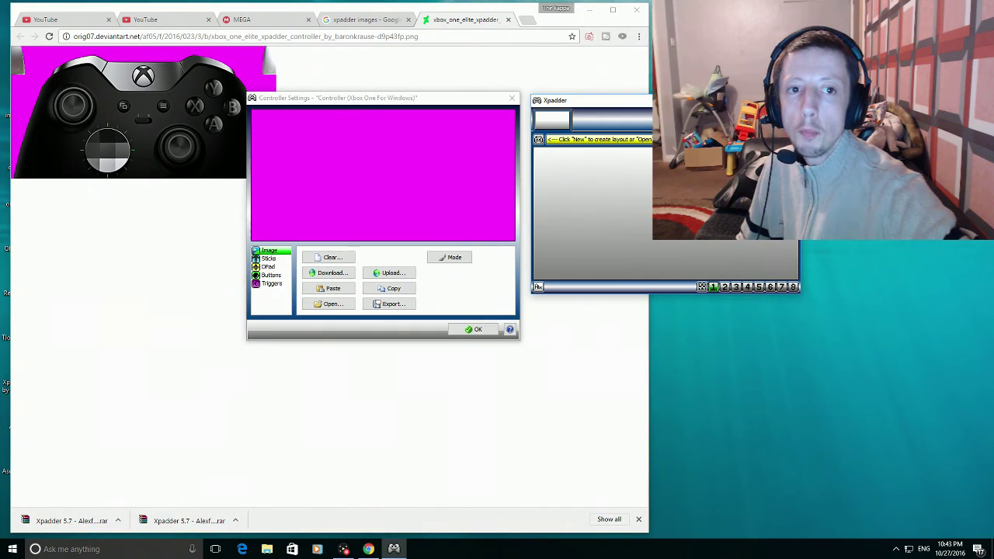
- Paste the Xbox One Elite picture as the layout image, close Chrome, and arrange the windows
{"action": "left_click", "coordinate": [334, 289]}
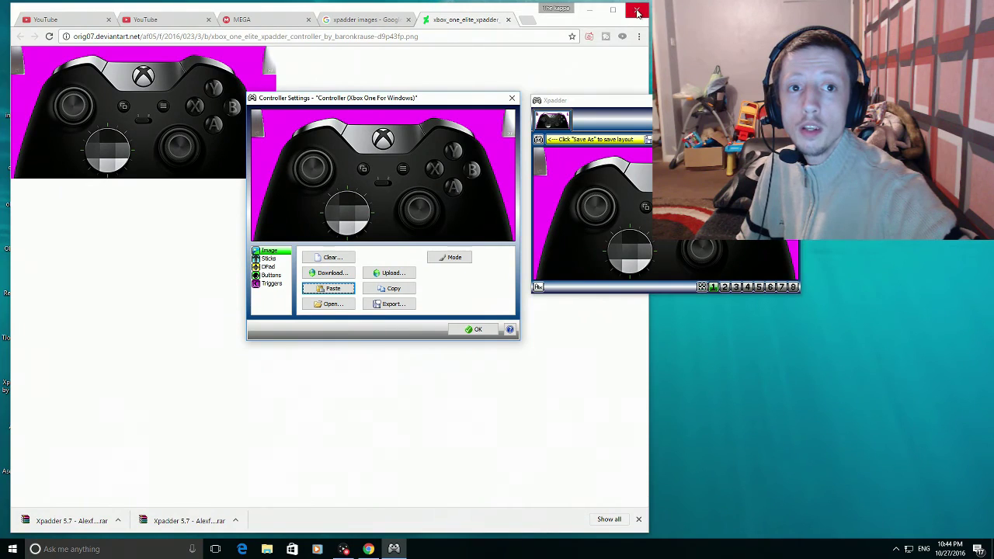
{"action": "left_click", "coordinate": [523, 145]}
{"action": "left_click", "coordinate": [636, 10]}
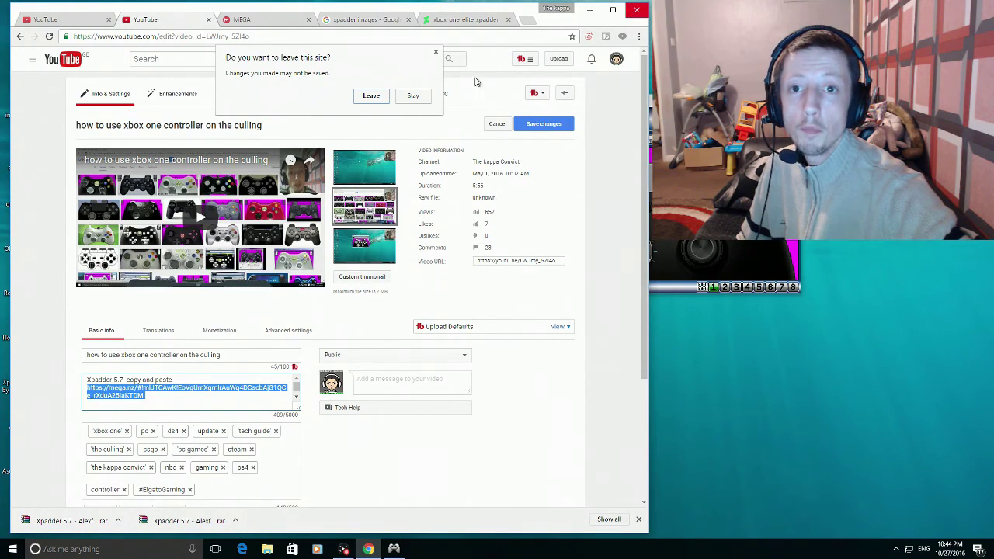
{"action": "left_click", "coordinate": [370, 97]}
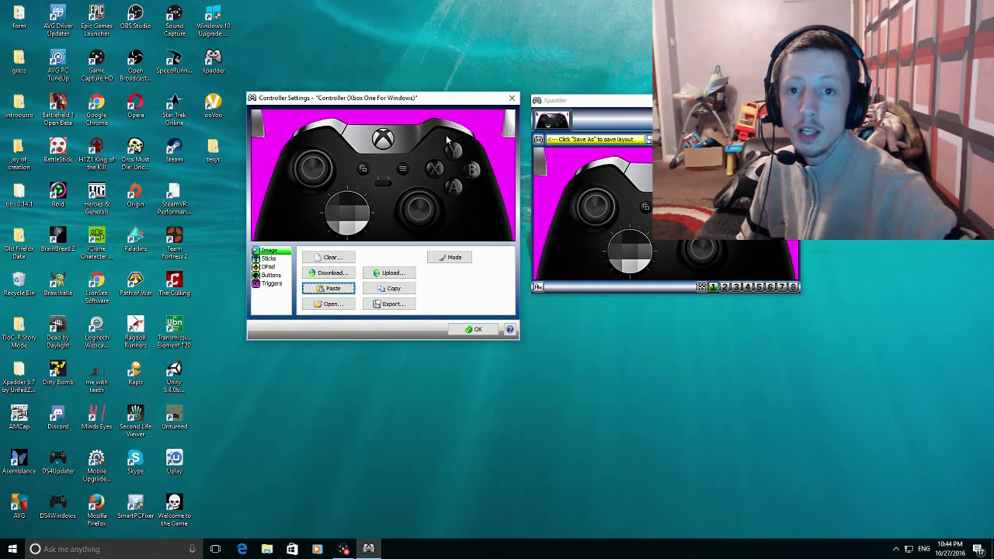
{"action": "left_click_drag", "start_coordinate": [443, 98], "coordinate": [419, 89]}
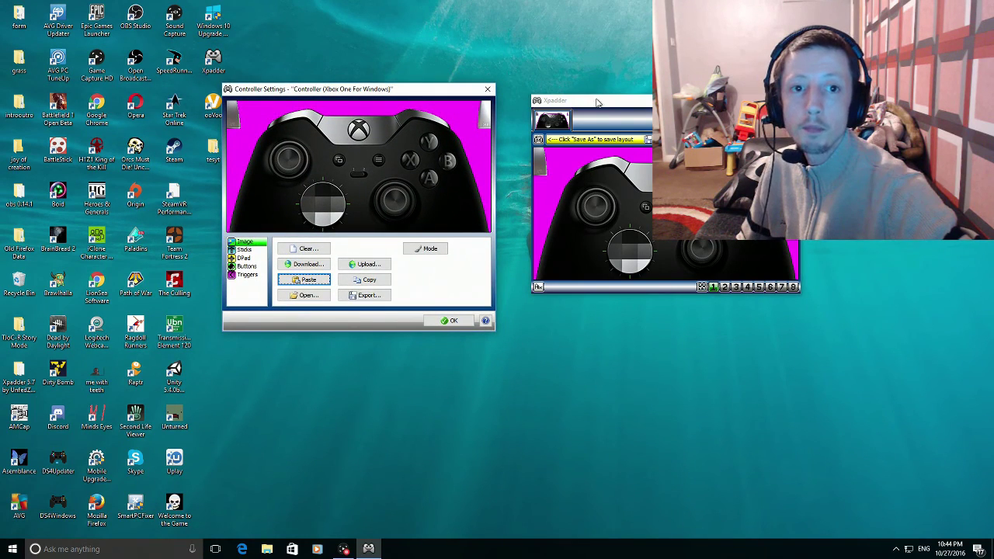
{"action": "left_click_drag", "start_coordinate": [596, 101], "coordinate": [597, 111]}
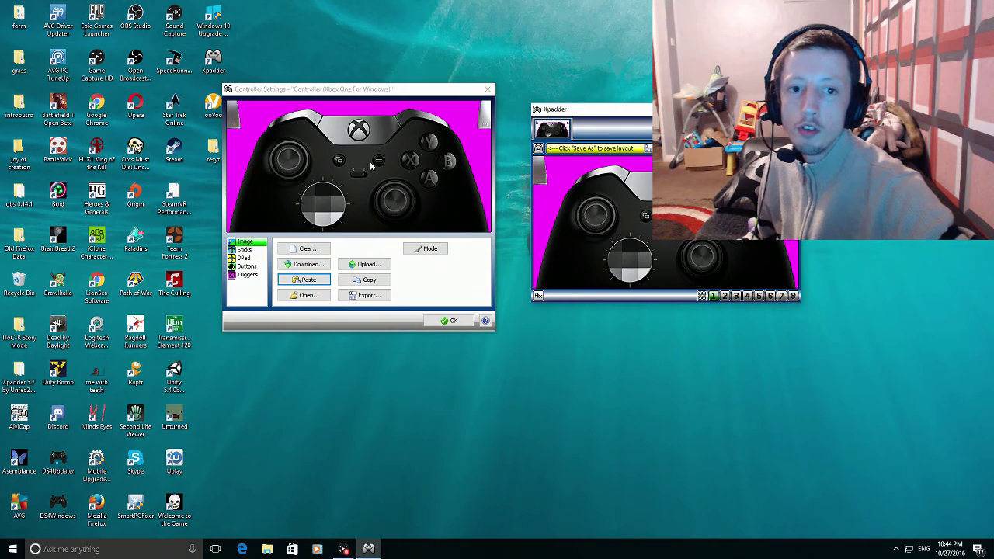
{"action": "mouse_move", "coordinate": [352, 95]}
{"action": "left_mouse_down"}
{"action": "mouse_move", "coordinate": [302, 117]}
{"action": "mouse_move", "coordinate": [336, 101]}
{"action": "left_mouse_up"}
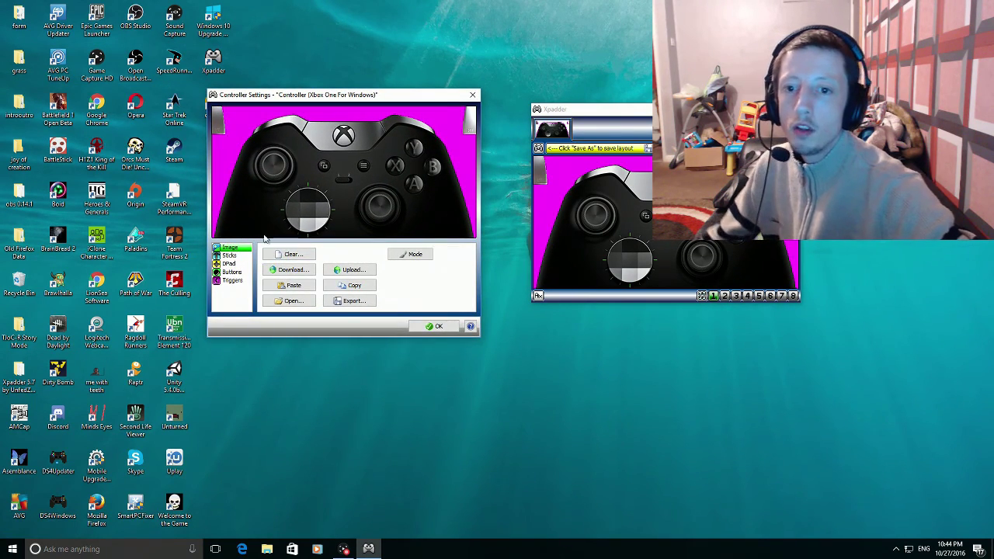
- Enable Stick 1 on Axis X/Y and Stick 2 on Axis RX/RY in the Sticks settings
{"action": "left_click", "coordinate": [231, 257]}
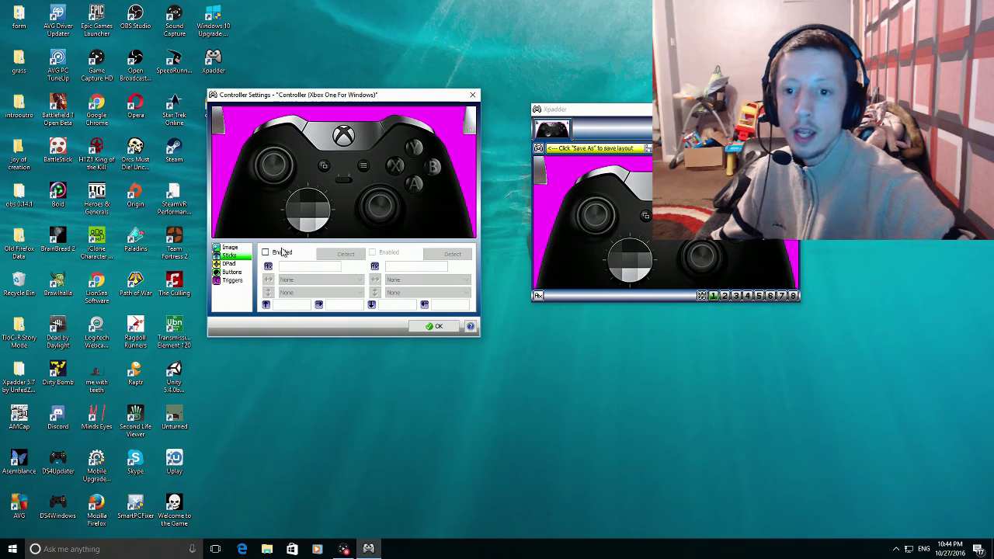
{"action": "left_click", "coordinate": [265, 253]}
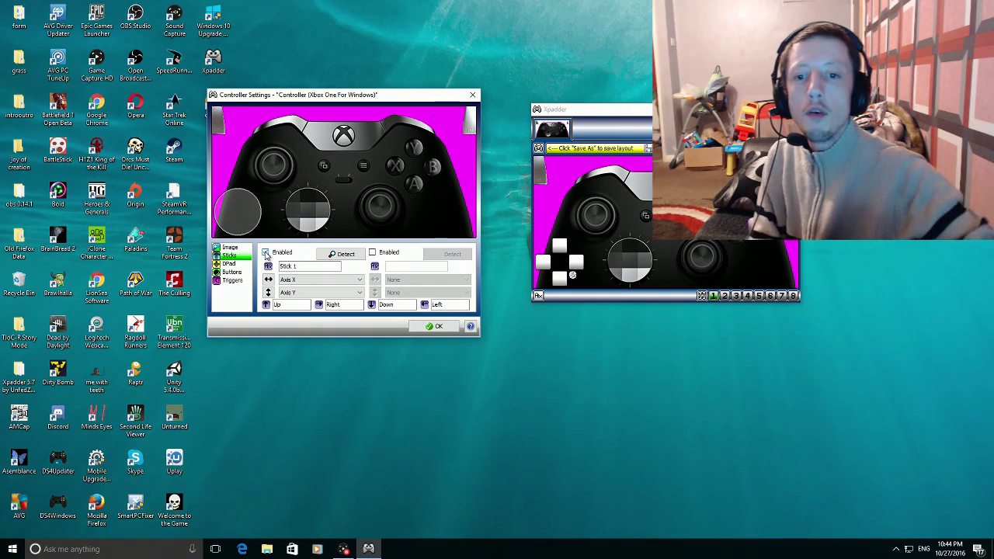
{"action": "left_click", "coordinate": [265, 252]}
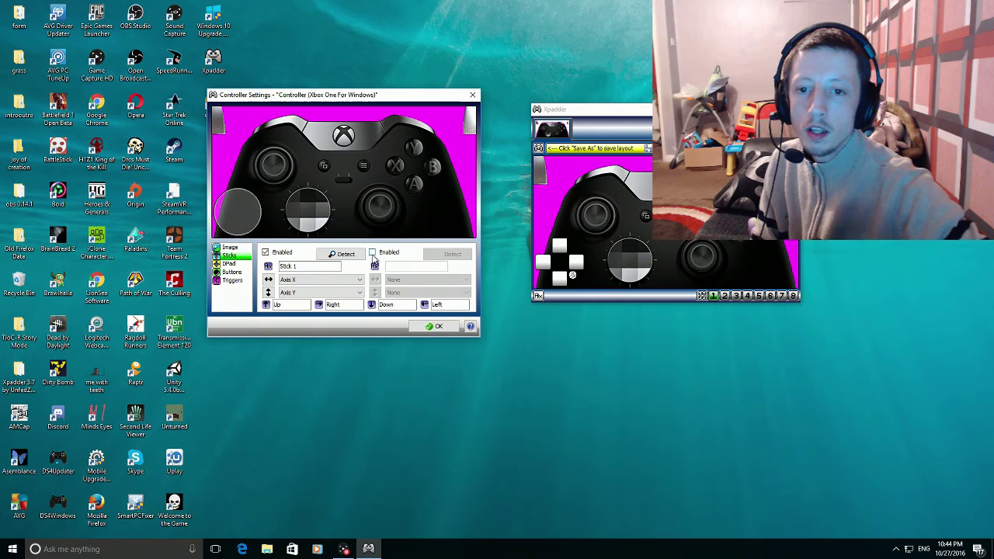
{"action": "left_click", "coordinate": [372, 254]}
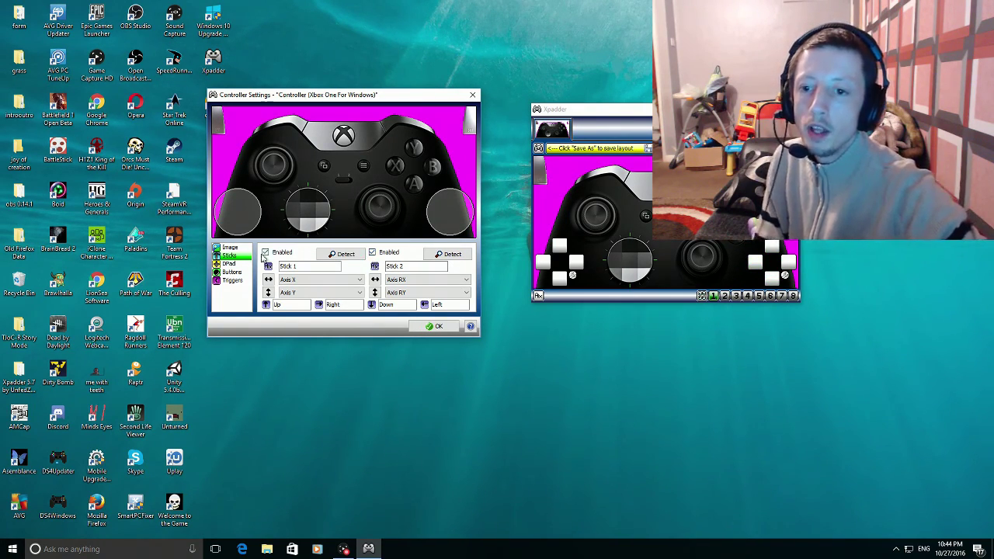
{"action": "left_click", "coordinate": [229, 264]}
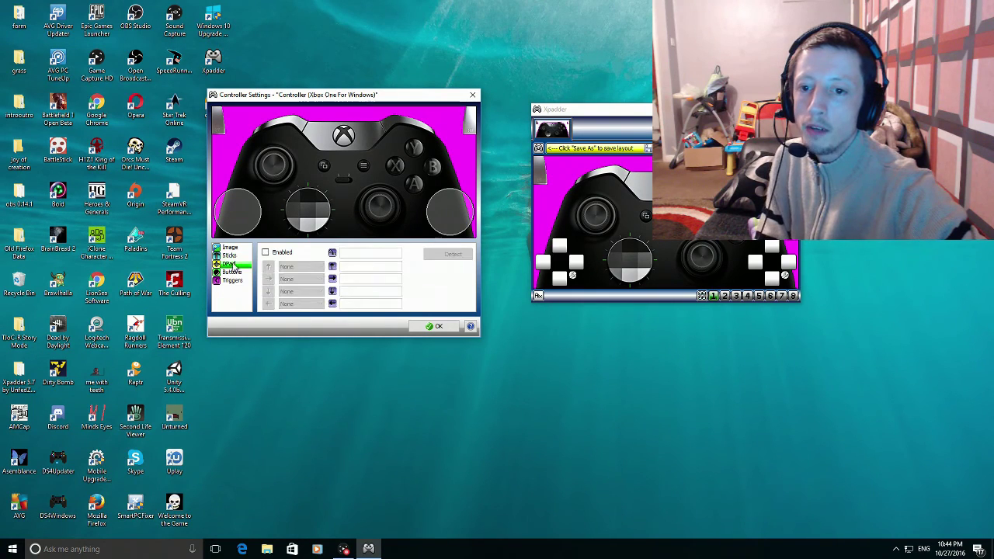
- Enable the DPad with POV Up, Right, Down and Left, then detect the gamepad buttons
{"action": "left_click", "coordinate": [267, 253]}
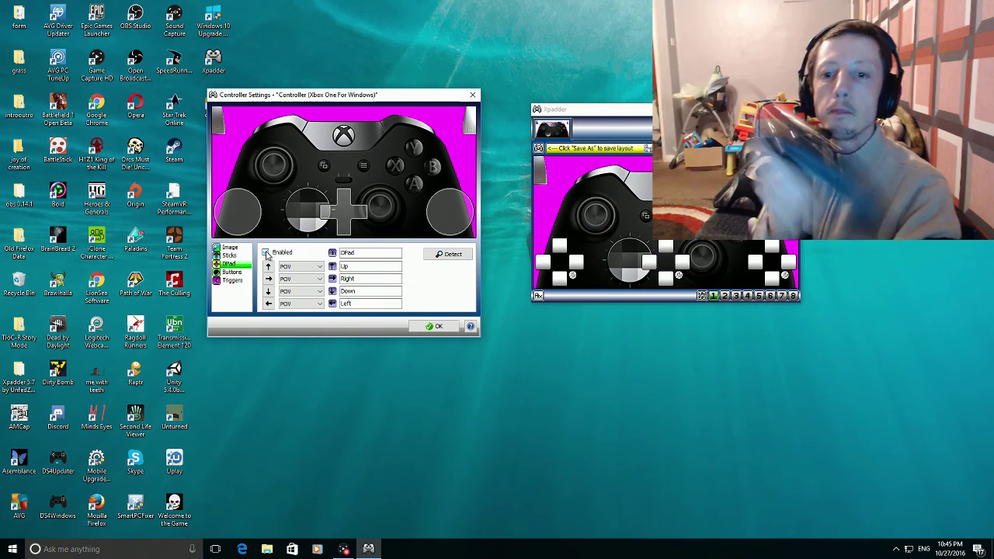
{"action": "left_click", "coordinate": [231, 272]}
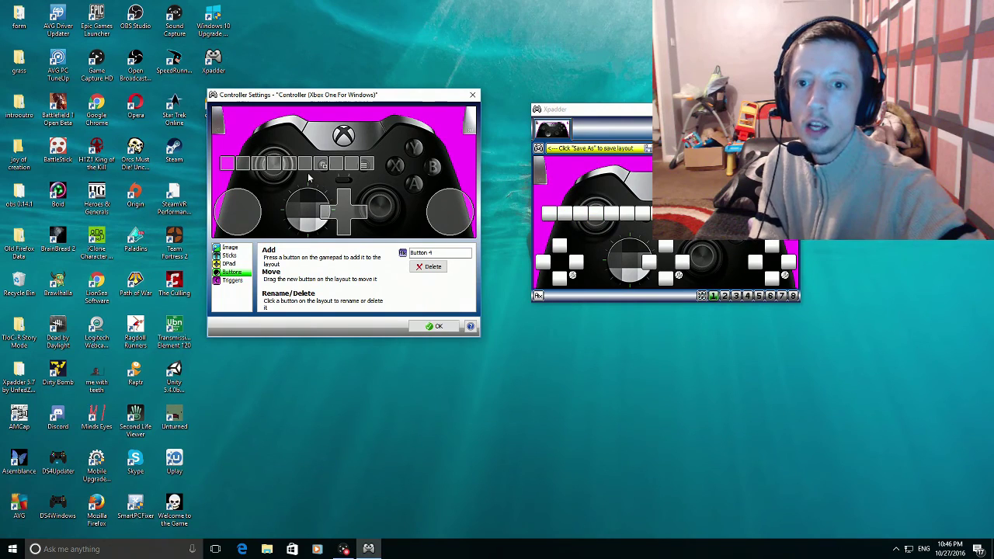
- Place button squares on Y, B, X and A, and the right-stick circle on the right thumbstick
{"action": "left_click_drag", "start_coordinate": [287, 161], "coordinate": [416, 149]}
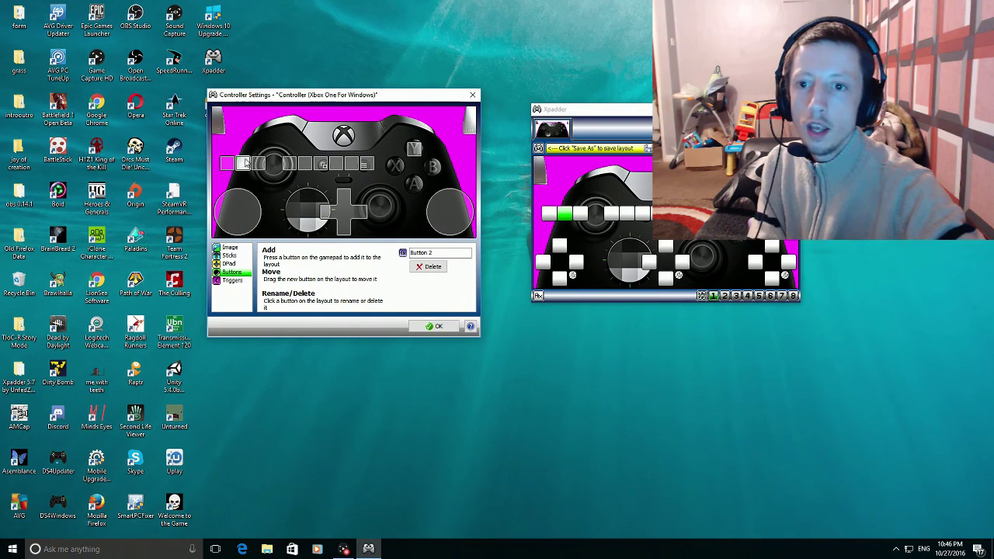
{"action": "left_click", "coordinate": [359, 172]}
{"action": "left_click_drag", "start_coordinate": [359, 172], "coordinate": [437, 170]}
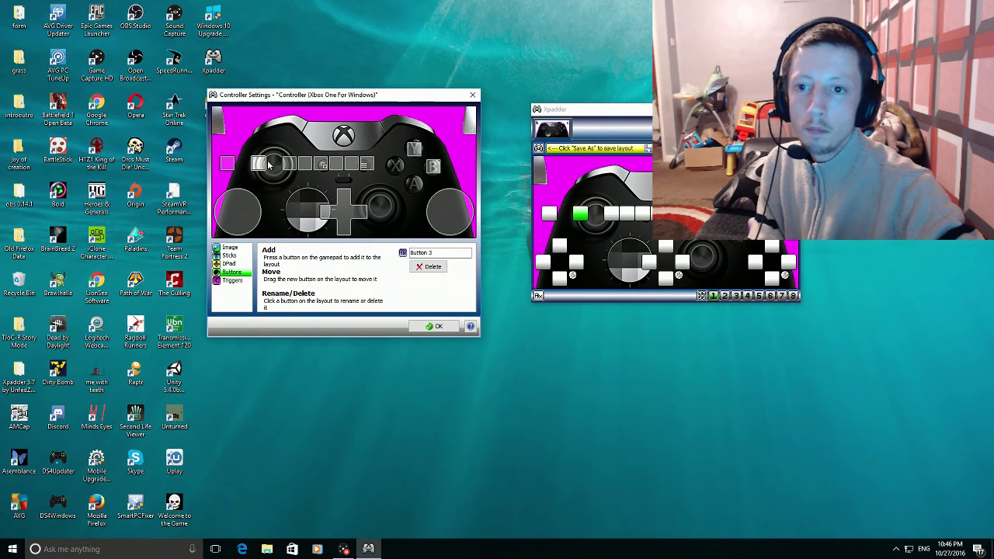
{"action": "left_click_drag", "start_coordinate": [265, 163], "coordinate": [400, 165]}
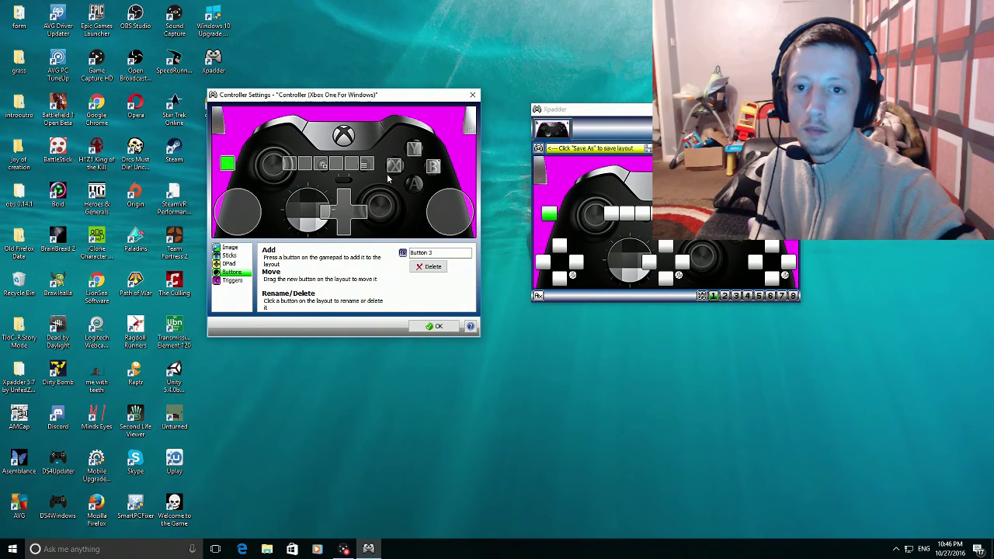
{"action": "left_click_drag", "start_coordinate": [229, 165], "coordinate": [419, 187]}
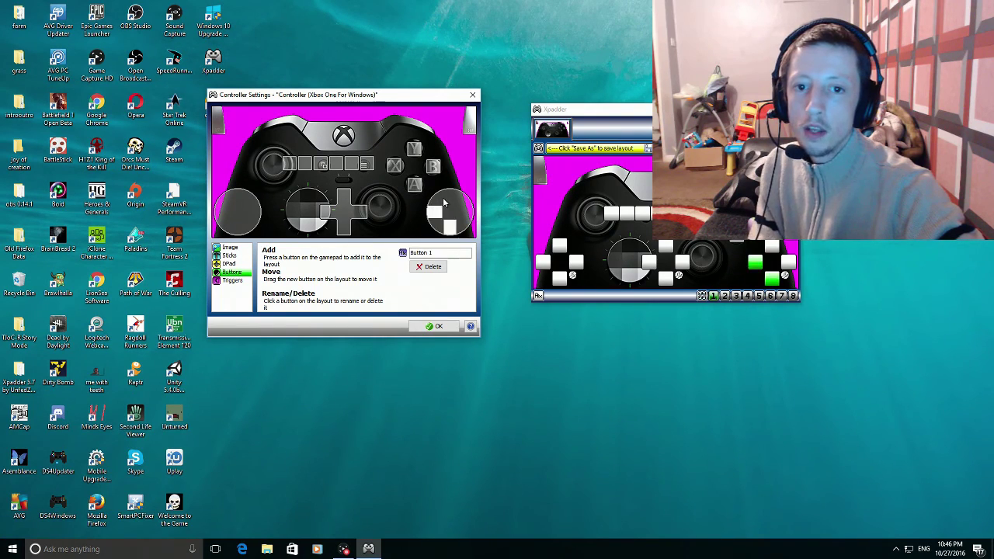
{"action": "left_click_drag", "start_coordinate": [442, 219], "coordinate": [316, 221]}
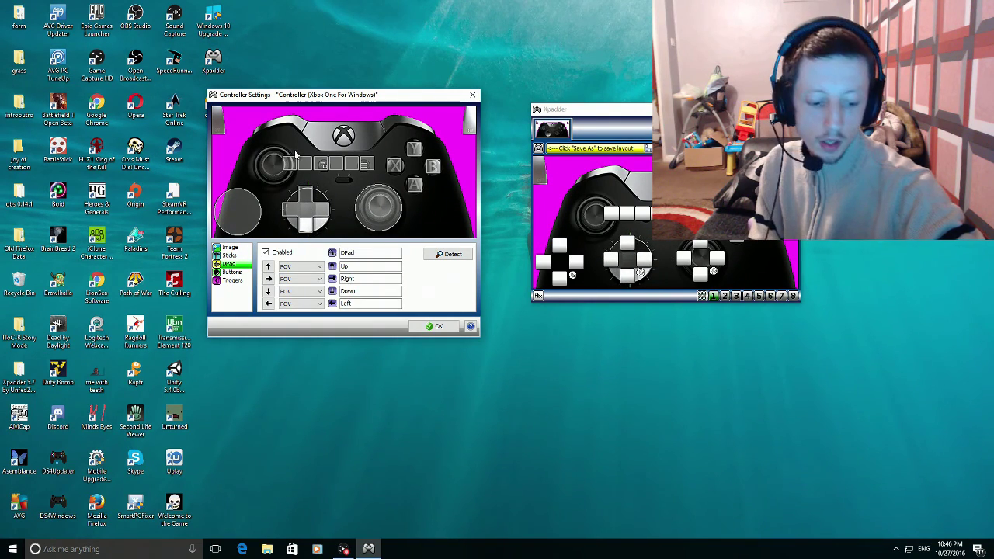
- Put Button 6 and Button 5 on the right and left bumpers and align the View square
{"action": "left_click_drag", "start_coordinate": [342, 169], "coordinate": [377, 144]}
{"action": "left_click_drag", "start_coordinate": [305, 164], "coordinate": [413, 124]}
{"action": "left_click_drag", "start_coordinate": [289, 163], "coordinate": [287, 118]}
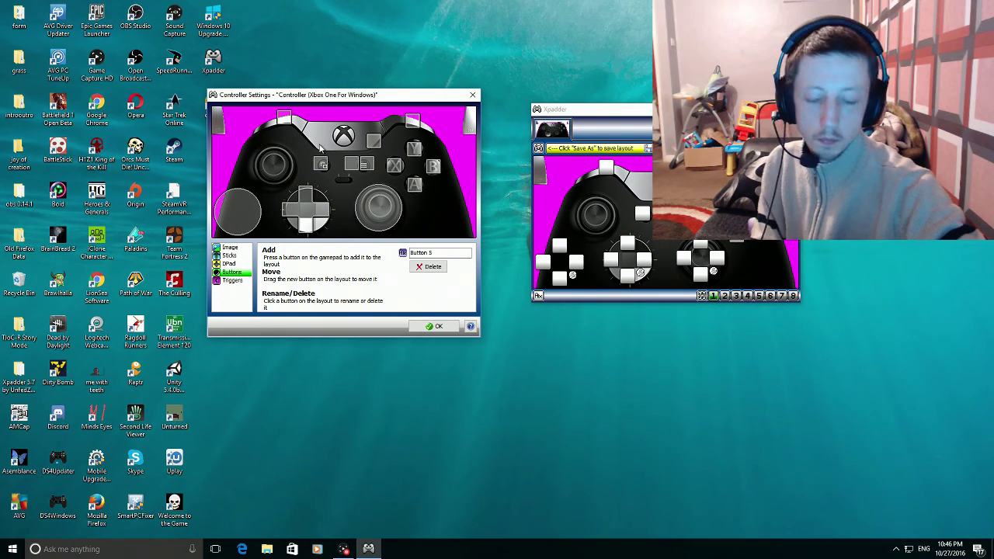
{"action": "left_click_drag", "start_coordinate": [321, 164], "coordinate": [325, 167]}
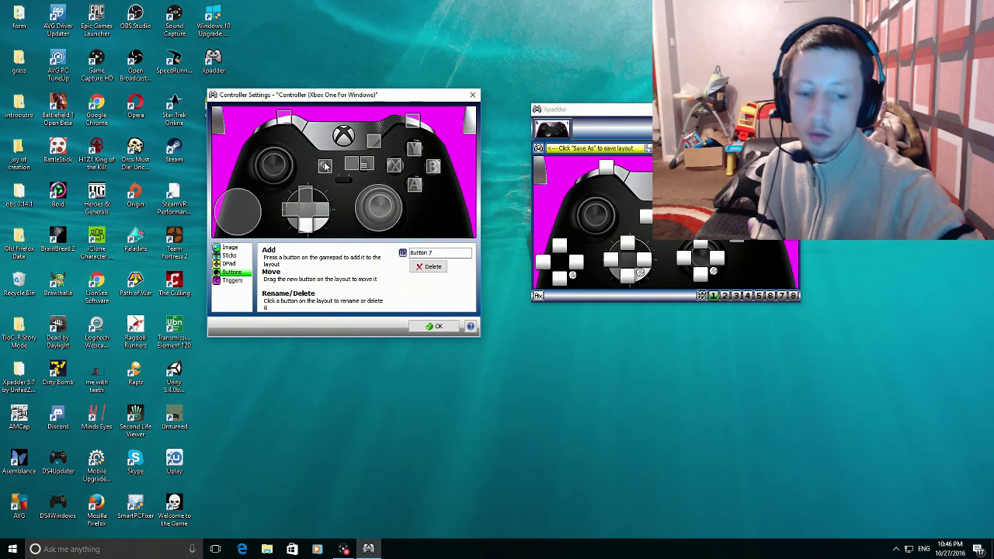
- Place Button 9 on the left thumbstick, Button 8 on Menu, and Button 10 on the right thumbstick
{"action": "left_click", "coordinate": [373, 142]}
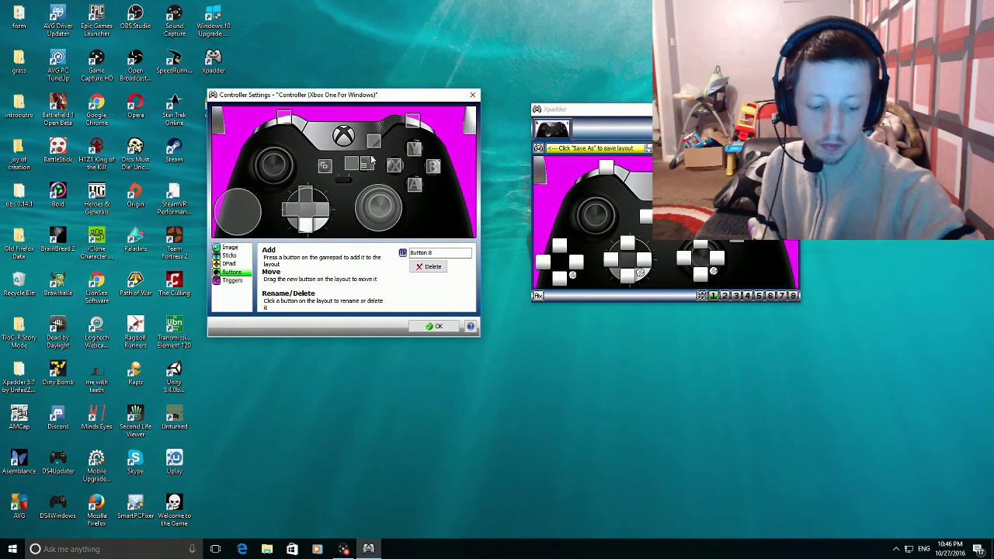
{"action": "left_click", "coordinate": [372, 160]}
{"action": "left_click_drag", "start_coordinate": [359, 167], "coordinate": [306, 139]}
{"action": "left_click_drag", "start_coordinate": [240, 225], "coordinate": [276, 180]}
{"action": "left_click_drag", "start_coordinate": [303, 140], "coordinate": [274, 169]}
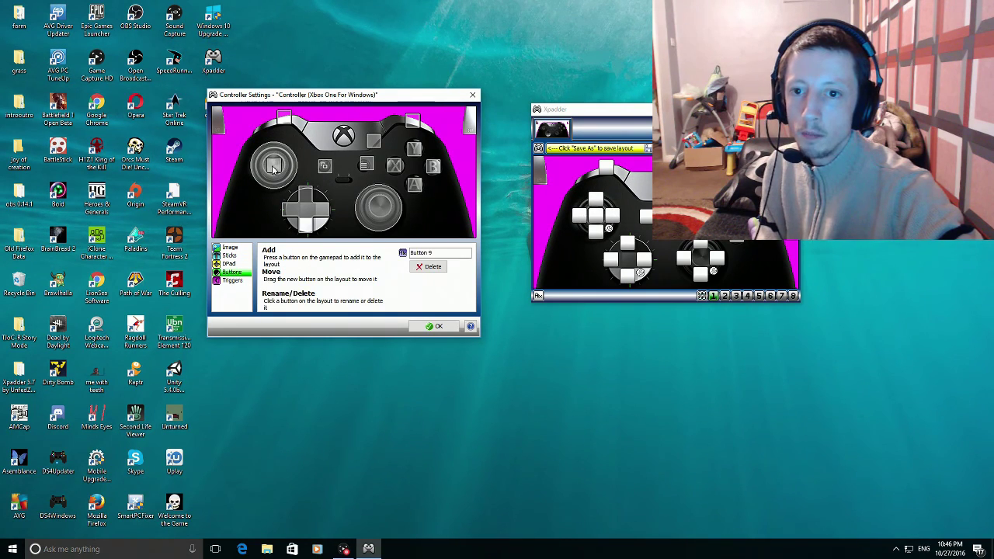
{"action": "left_click_drag", "start_coordinate": [366, 166], "coordinate": [313, 139]}
{"action": "left_click", "coordinate": [366, 169]}
{"action": "left_click_drag", "start_coordinate": [372, 148], "coordinate": [361, 172]}
{"action": "left_click_drag", "start_coordinate": [309, 137], "coordinate": [381, 208]}
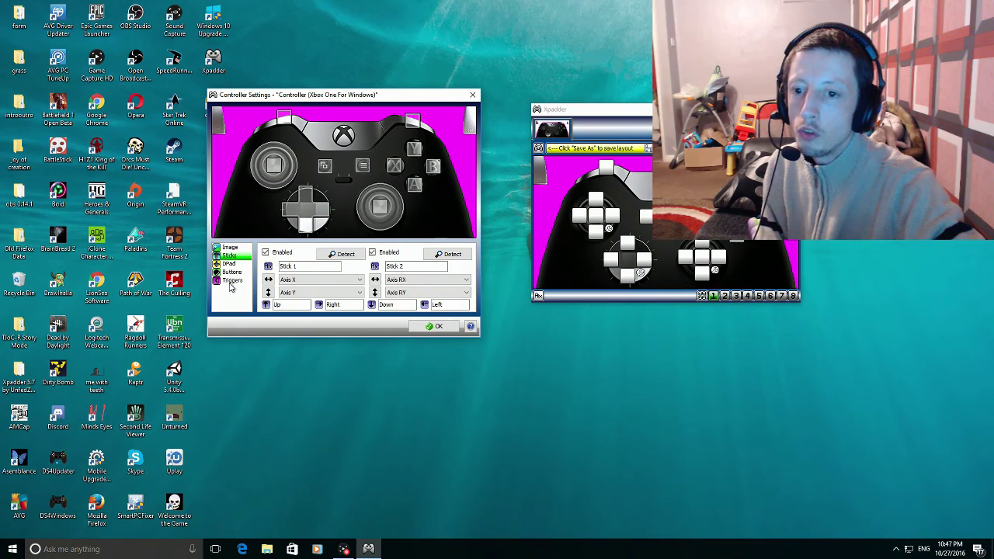
- Enable both triggers on Axis Z+ and Z-, accept Controller Settings, and reposition the Xpadder window
{"action": "left_click", "coordinate": [231, 281]}
{"action": "left_click", "coordinate": [266, 253]}
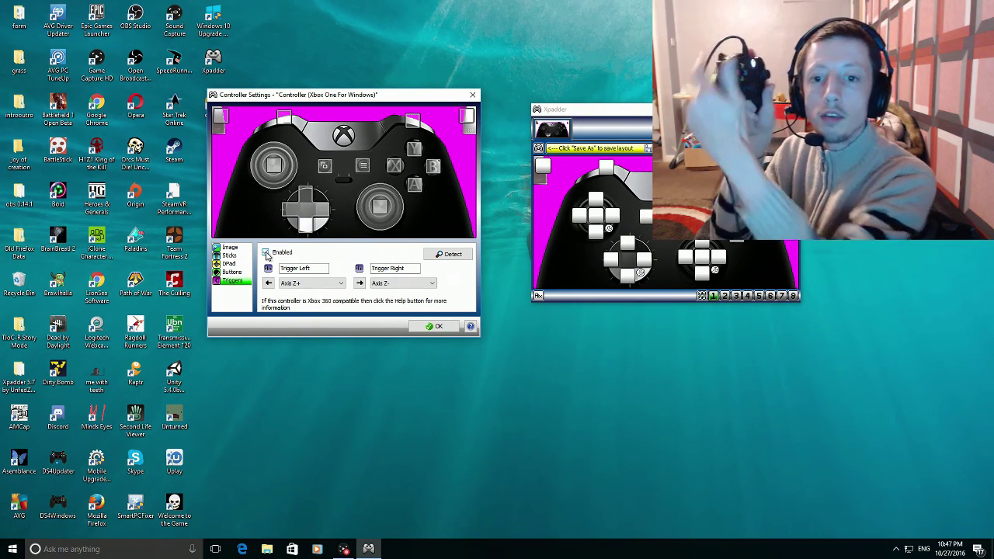
{"action": "left_click", "coordinate": [436, 326]}
{"action": "left_click_drag", "start_coordinate": [621, 130], "coordinate": [399, 124]}
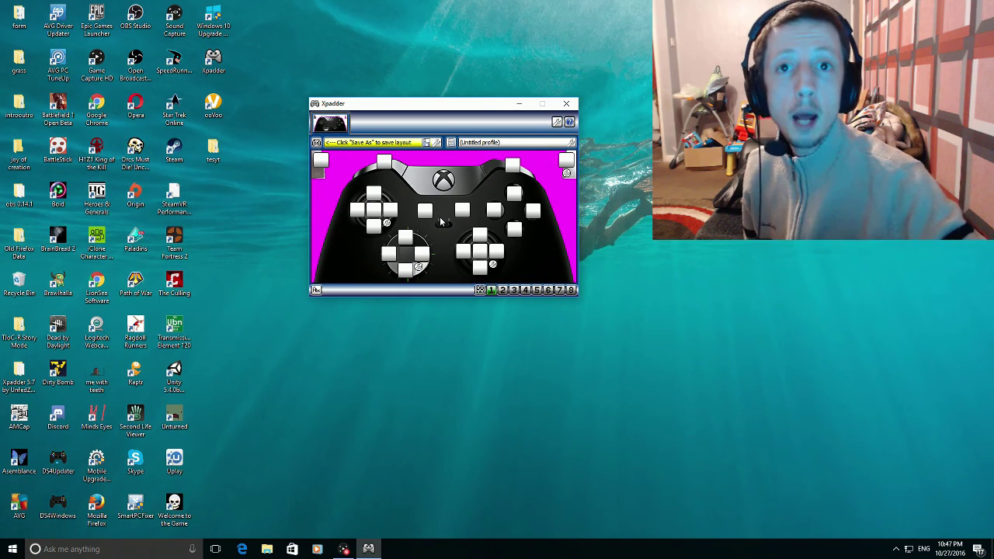
- Cancel the Save Controller dialog without saving and move the Xpadder window slightly higher
{"action": "left_click", "coordinate": [426, 144]}
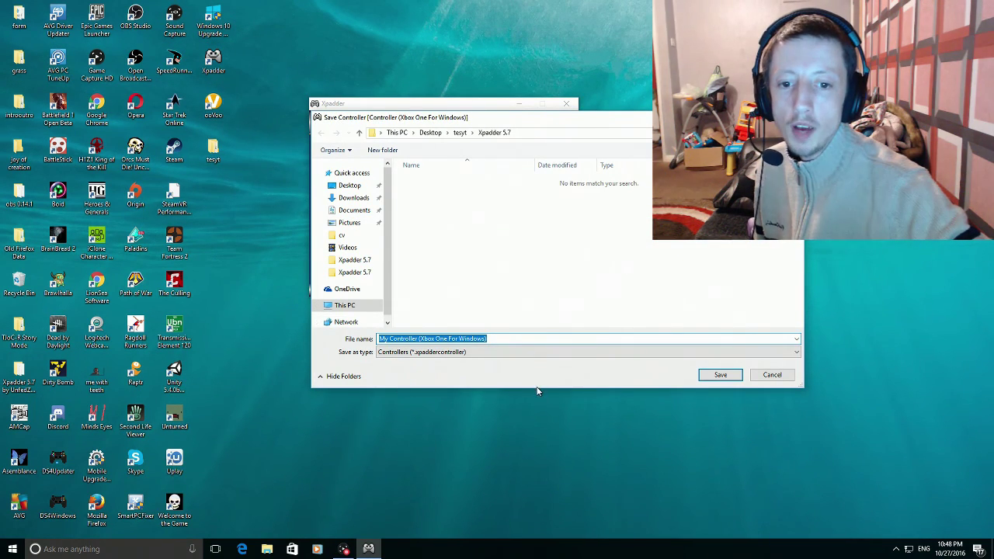
{"action": "left_click", "coordinate": [760, 374]}
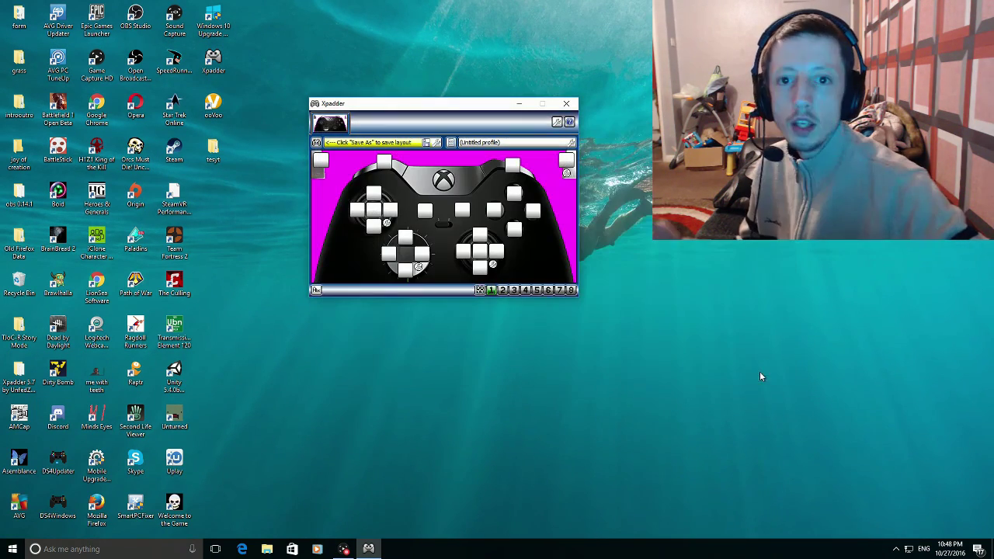
{"action": "left_click_drag", "start_coordinate": [455, 102], "coordinate": [468, 104]}
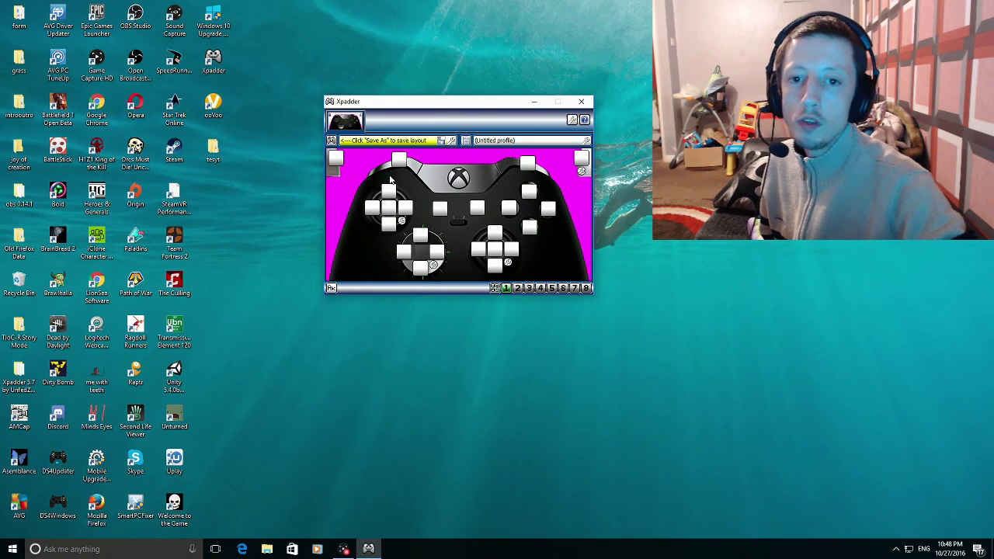
{"action": "left_click_drag", "start_coordinate": [422, 101], "coordinate": [401, 84]}
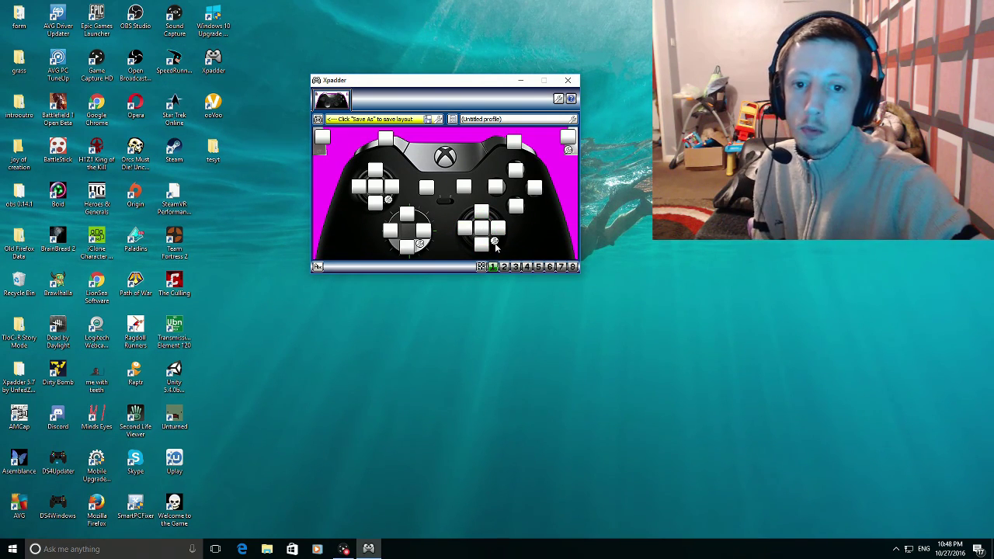
- Set the right stick to Mouse - Normal movement
{"action": "left_click", "coordinate": [494, 243]}
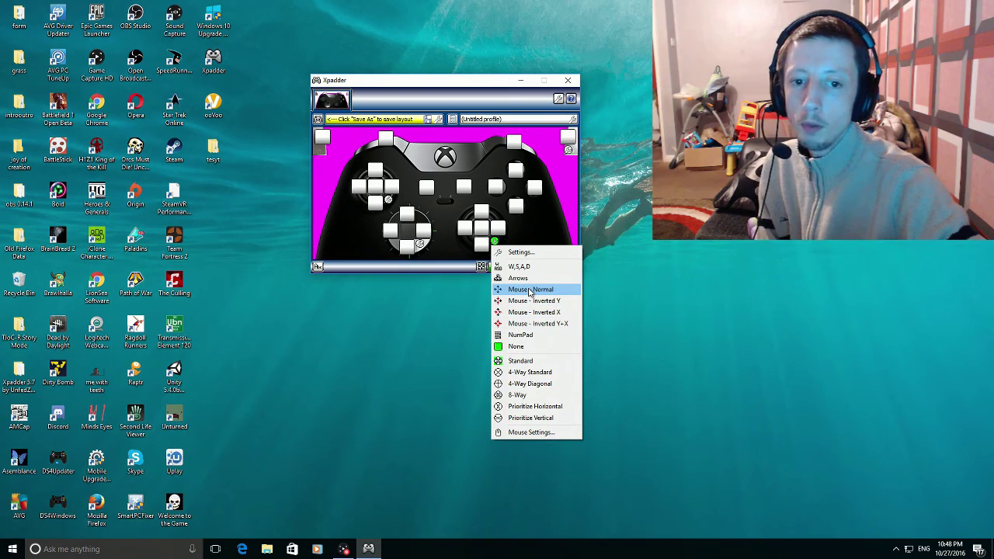
{"action": "left_click", "coordinate": [530, 291]}
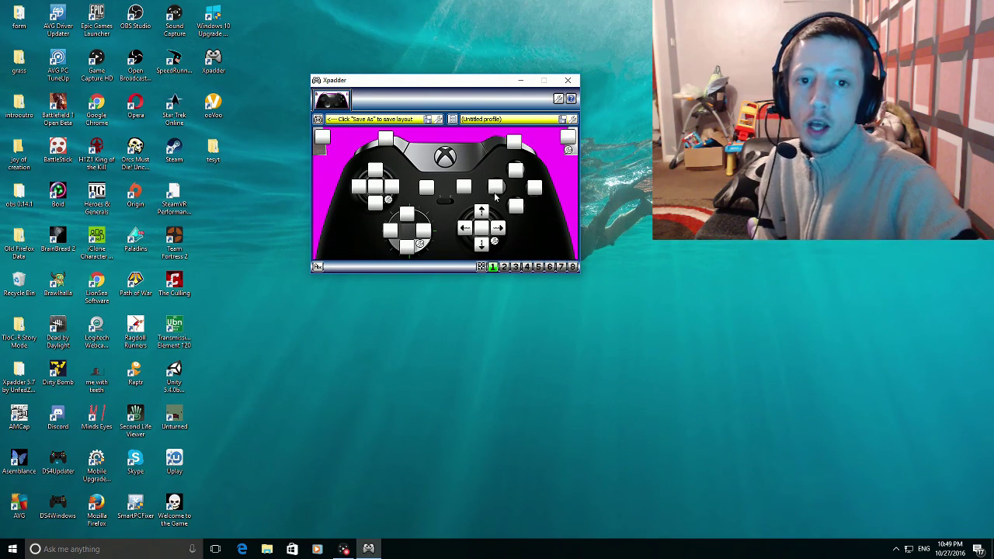
- Map the right-stick press to Q and Button 3 to End
{"action": "left_click", "coordinate": [483, 233]}
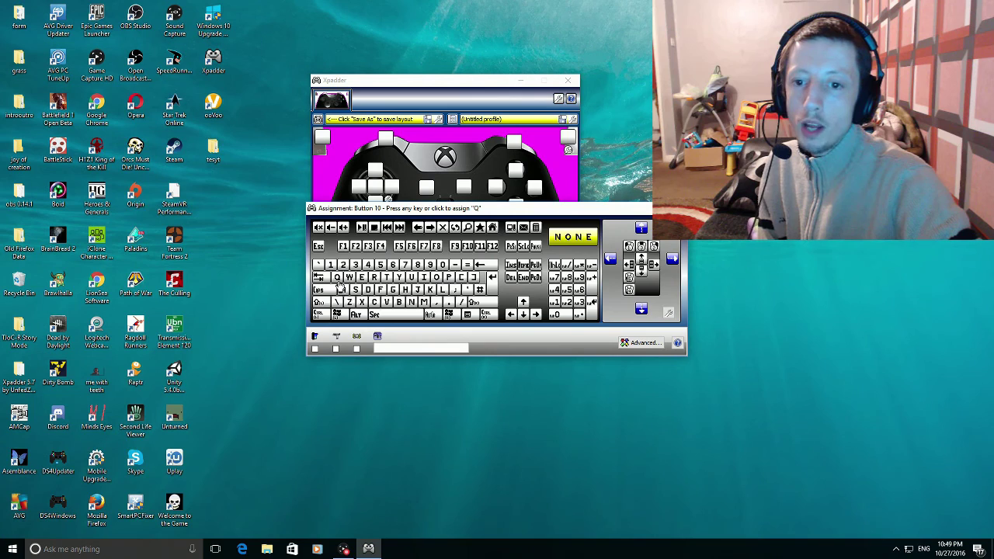
{"action": "left_click", "coordinate": [336, 278]}
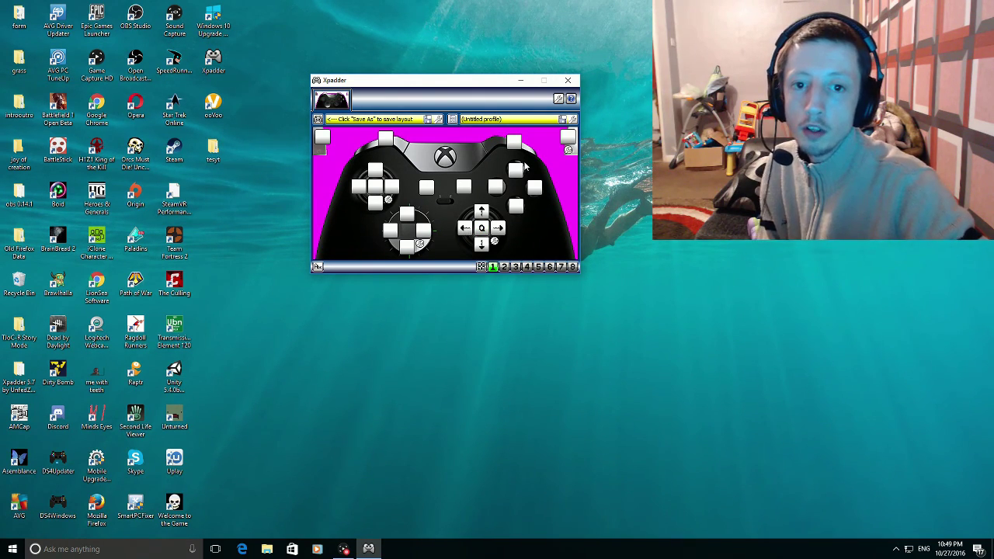
{"action": "left_click", "coordinate": [498, 187]}
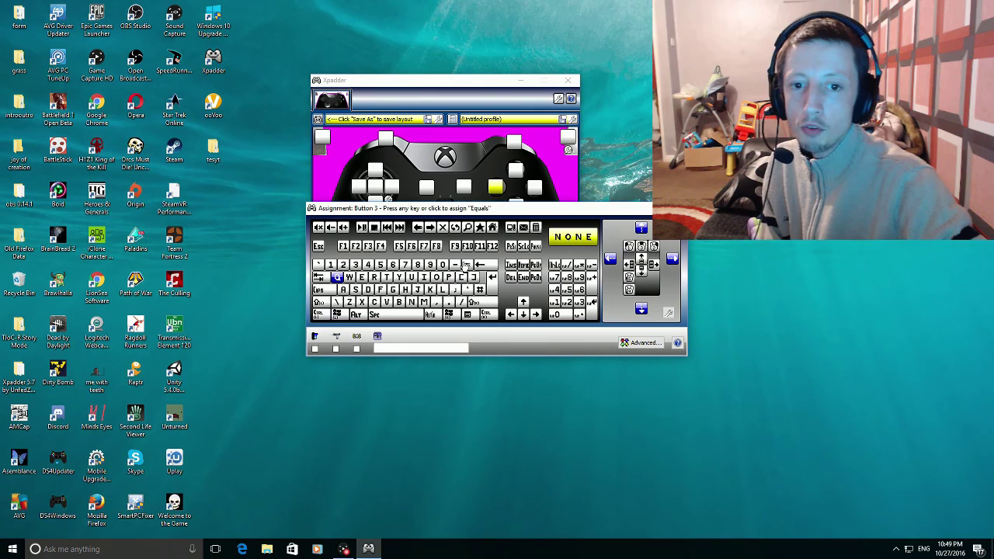
{"action": "left_click", "coordinate": [524, 278]}
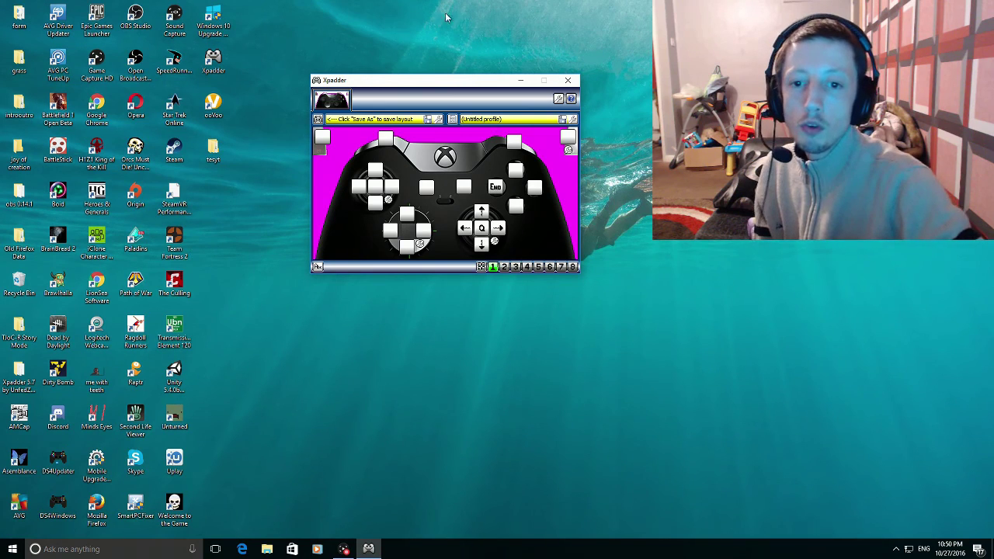
{"action": "left_click", "coordinate": [412, 215]}
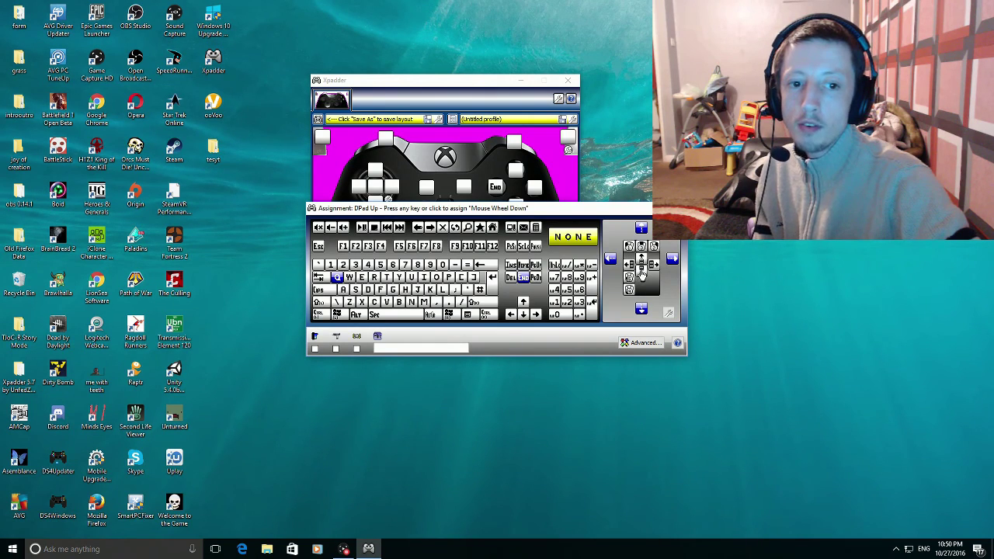
- Map D-pad Up to Mouse Wheel Down and D-pad Down to Mouse Wheel Up
{"action": "left_click", "coordinate": [641, 273]}
{"action": "left_click", "coordinate": [405, 247]}
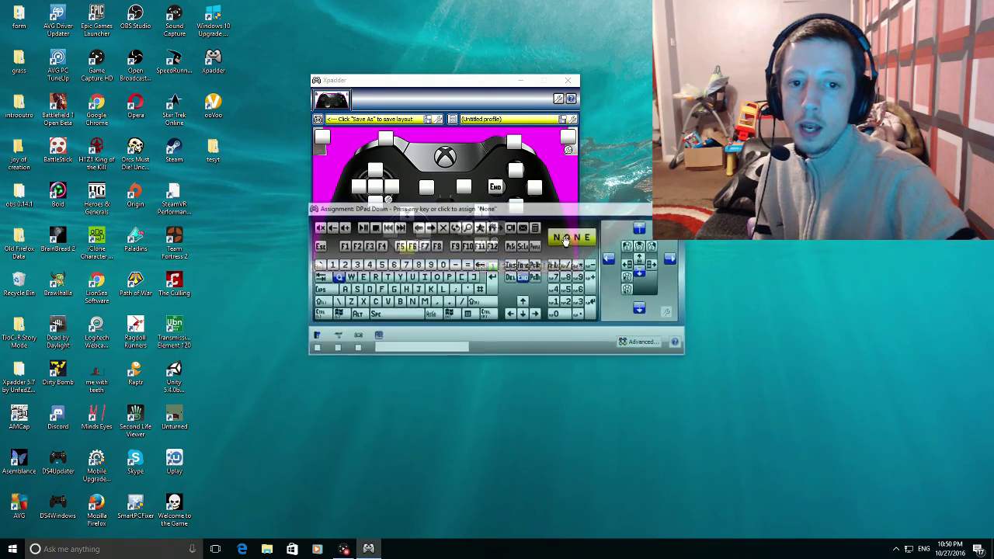
{"action": "left_click", "coordinate": [640, 259]}
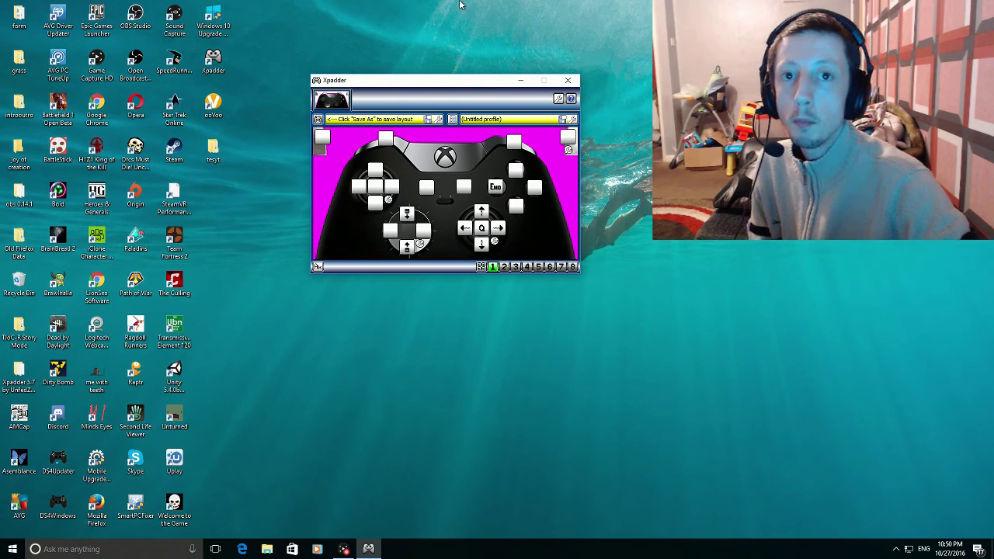
- Open the right stick's Mouse Settings, showing both emulation speeds at 32, and move it up-left
{"action": "left_click", "coordinate": [495, 243]}
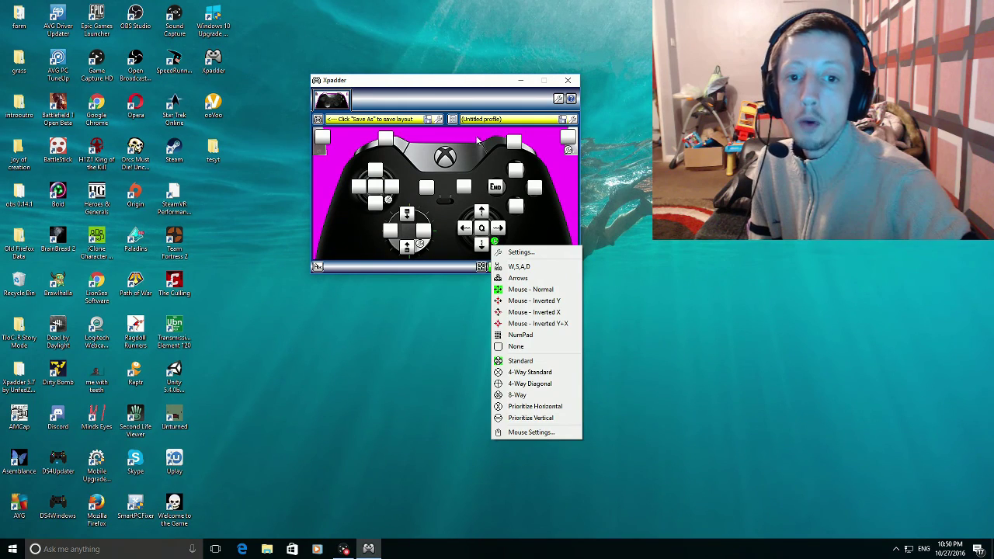
{"action": "left_click", "coordinate": [532, 437]}
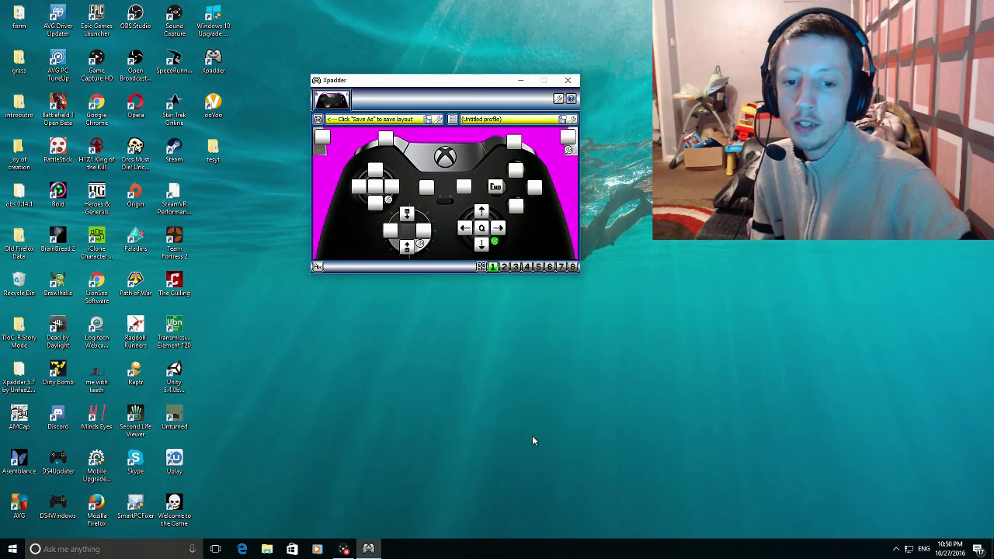
{"action": "left_click_drag", "start_coordinate": [512, 196], "coordinate": [470, 139]}
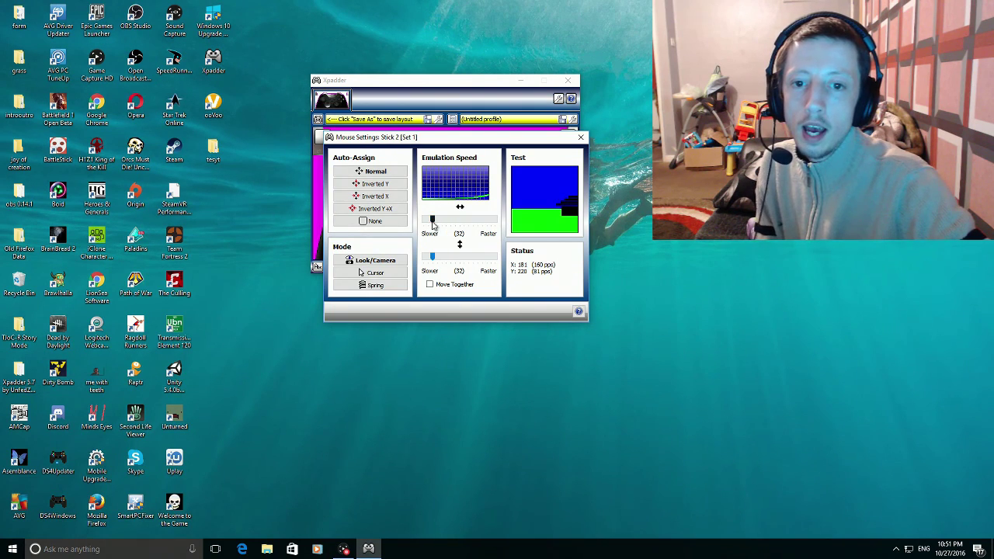
- Lower Stick 2's mouse emulation speed to 21 horizontal and 16 vertical, then close Mouse Settings
{"action": "left_click_drag", "start_coordinate": [434, 221], "coordinate": [433, 222]}
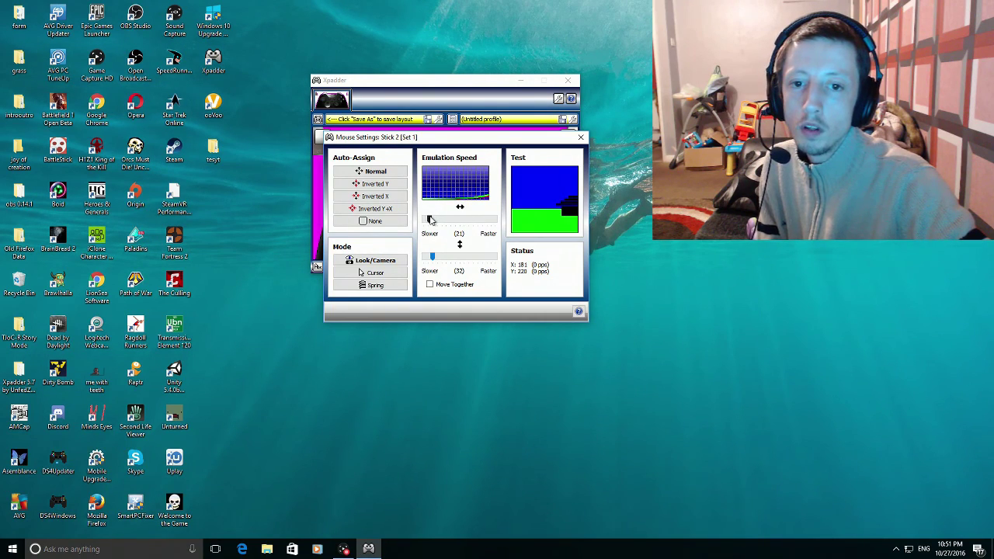
{"action": "left_click_drag", "start_coordinate": [431, 262], "coordinate": [426, 259]}
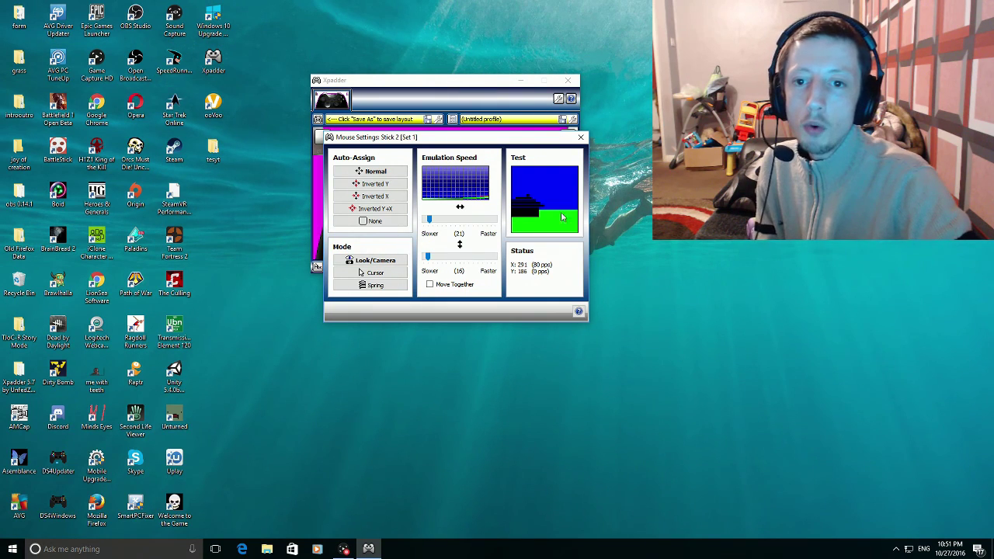
{"action": "left_click", "coordinate": [582, 139]}
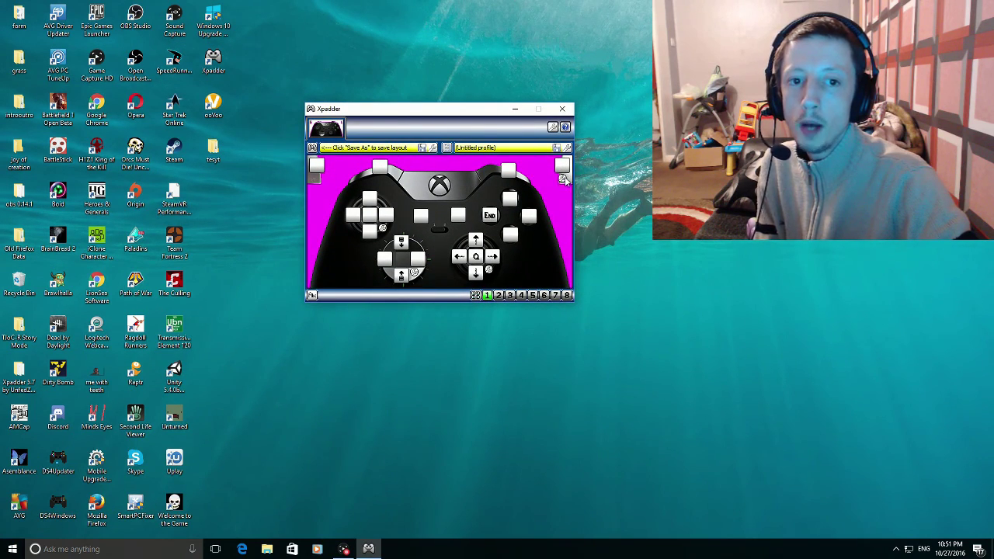
- Experiment with the left trigger deadzone, then bring it back near 0% to match the right trigger
{"action": "left_click", "coordinate": [563, 180]}
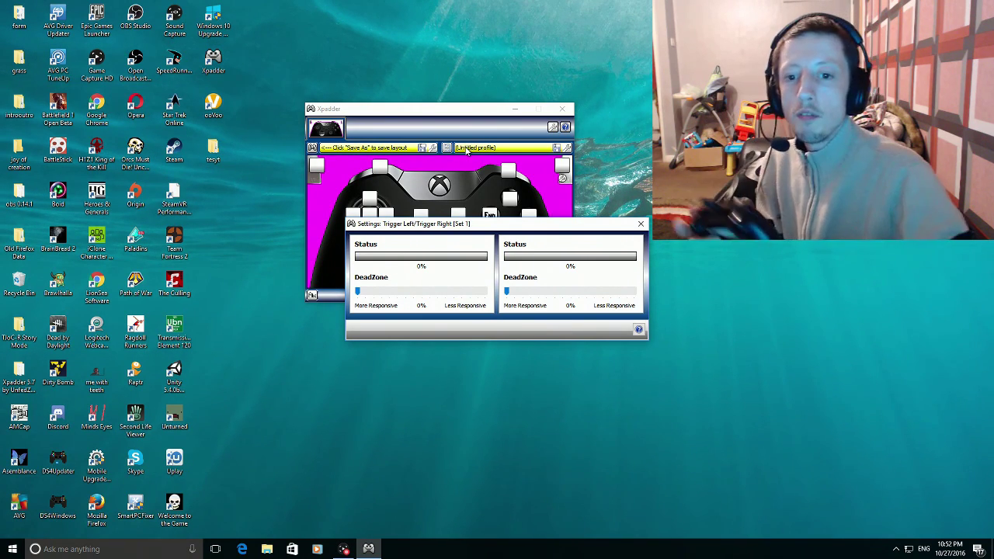
{"action": "left_click_drag", "start_coordinate": [360, 294], "coordinate": [384, 291]}
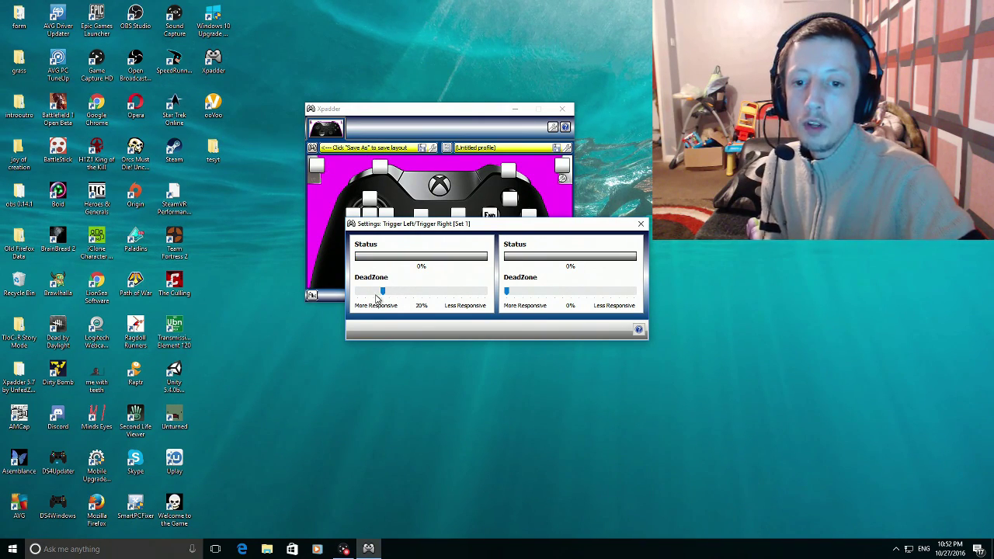
{"action": "left_click_drag", "start_coordinate": [381, 291], "coordinate": [338, 295]}
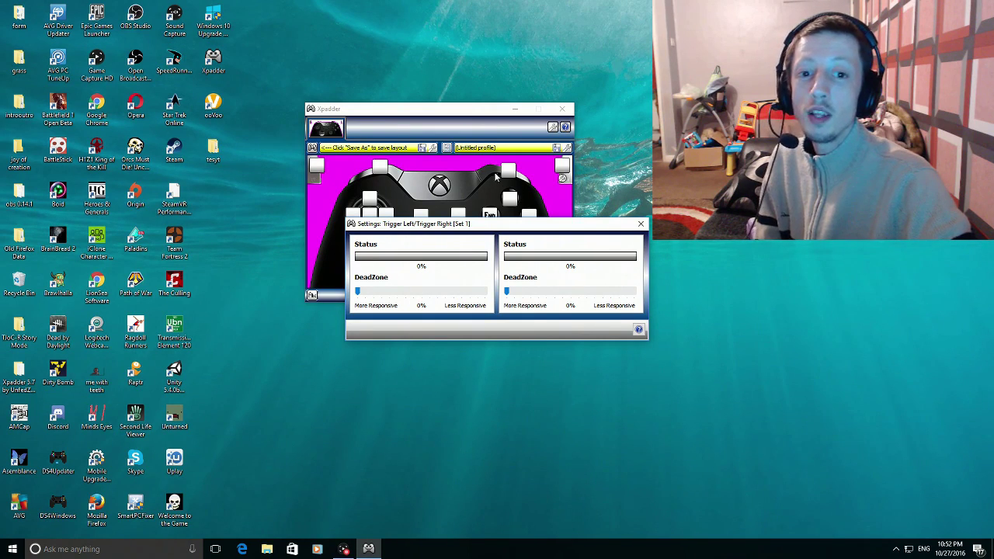
{"action": "left_click_drag", "start_coordinate": [499, 227], "coordinate": [493, 233]}
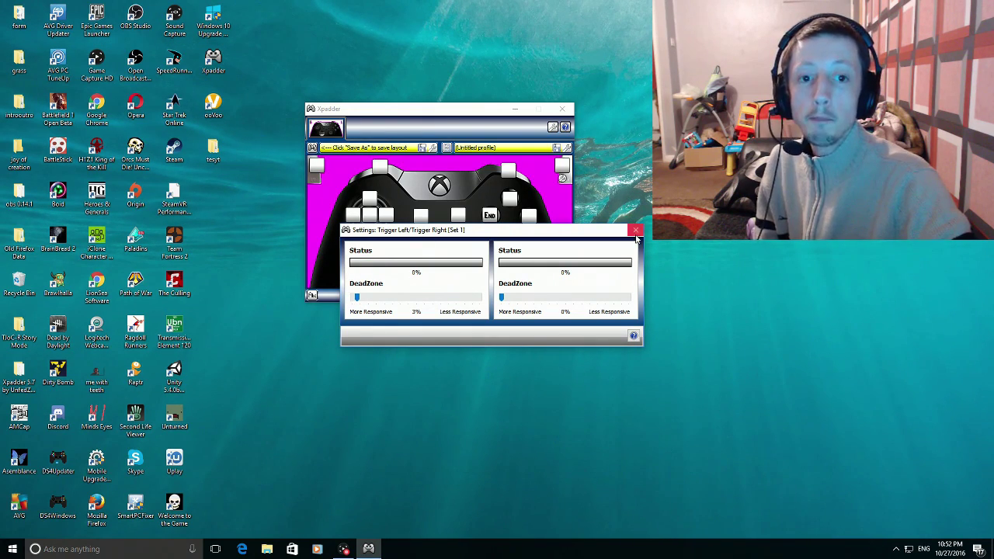
{"action": "left_click_drag", "start_coordinate": [357, 304], "coordinate": [271, 302]}
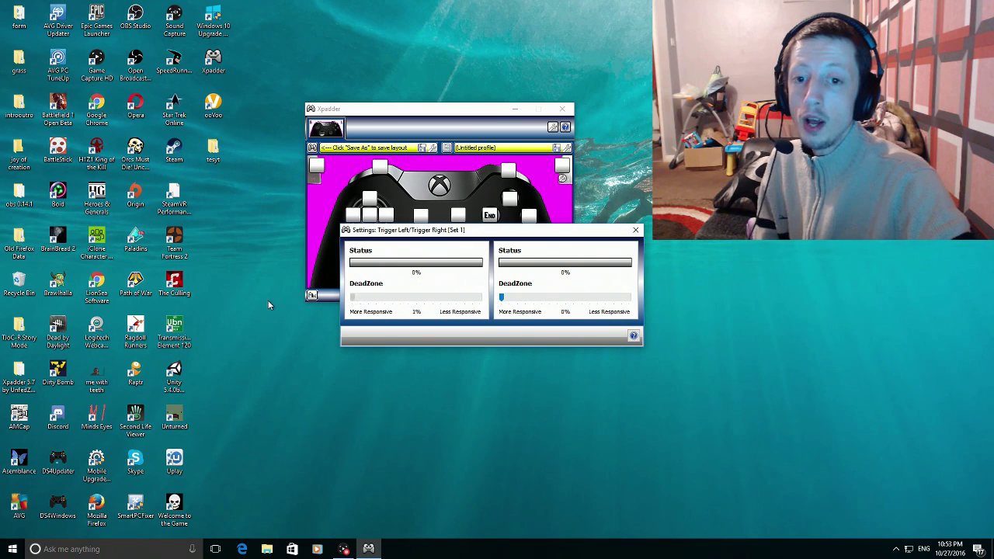
- Close the trigger settings and save the controller layout as 'test', set to auto-load for the Xbox One controller
{"action": "left_click", "coordinate": [635, 230]}
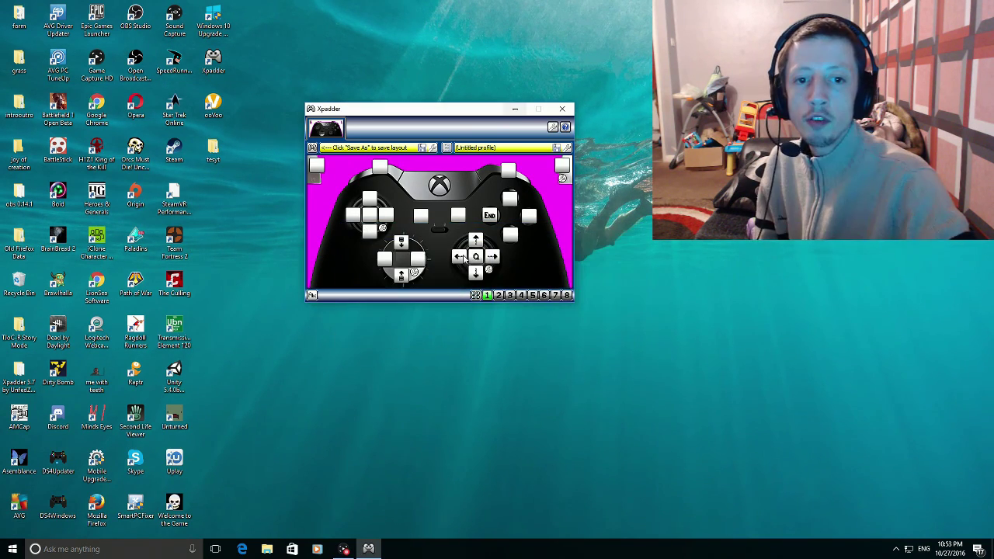
{"action": "left_click_drag", "start_coordinate": [455, 113], "coordinate": [539, 138]}
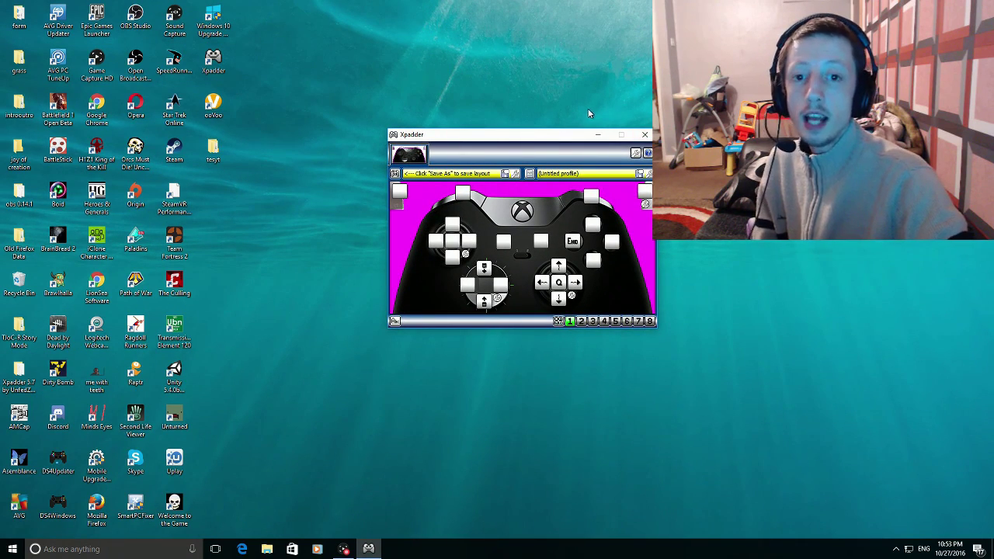
{"action": "left_click", "coordinate": [397, 176]}
{"action": "left_click", "coordinate": [425, 236]}
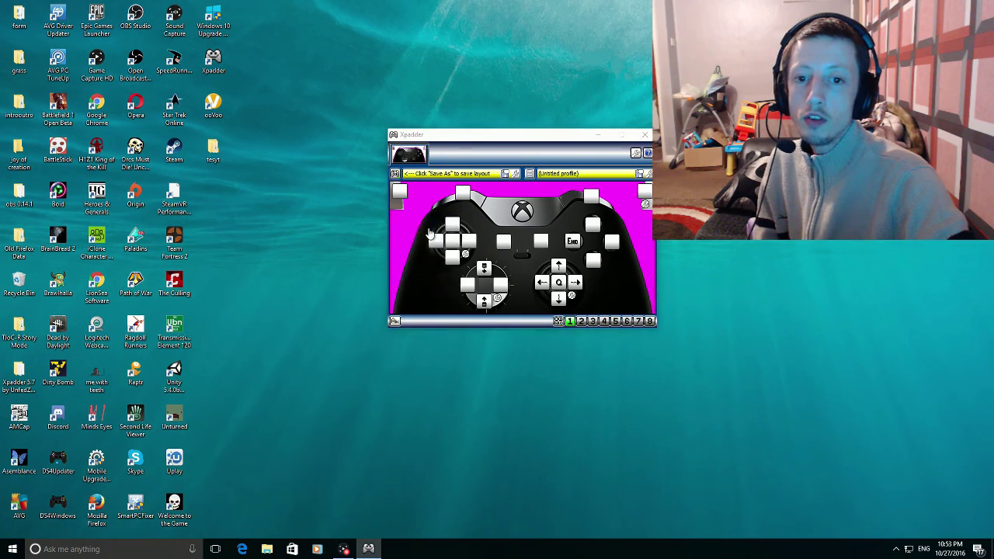
{"action": "type", "text": "test"}
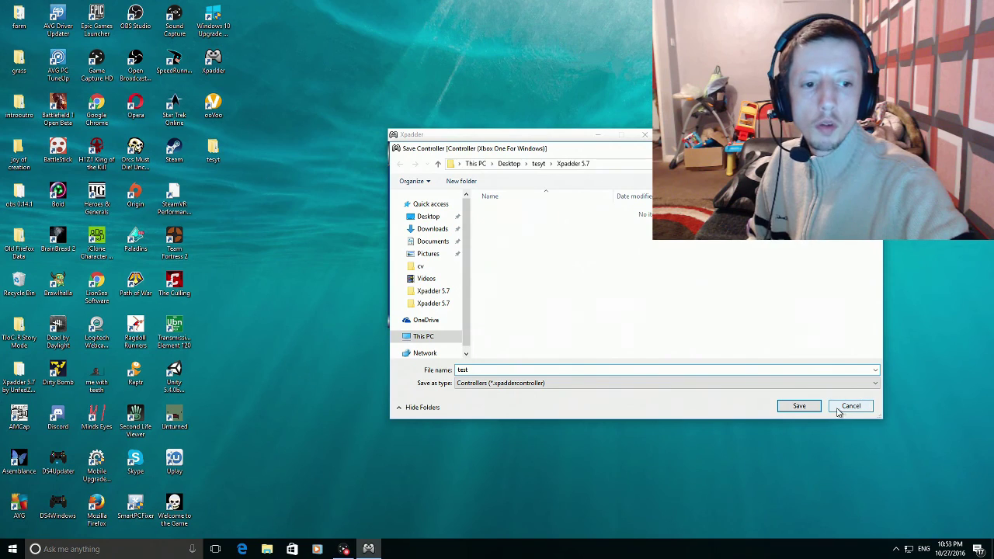
{"action": "left_click", "coordinate": [811, 406]}
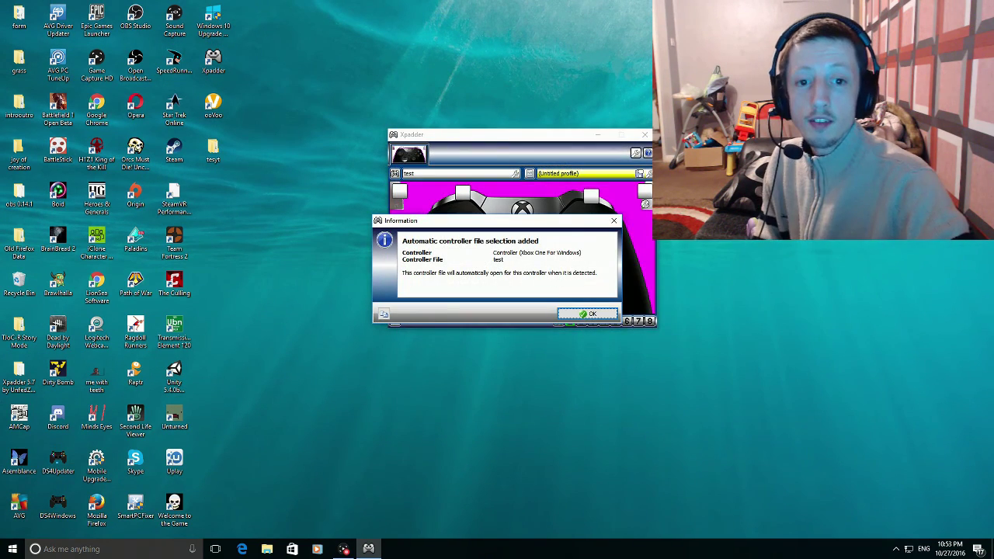
{"action": "left_click", "coordinate": [587, 313]}
{"action": "left_click_drag", "start_coordinate": [579, 150], "coordinate": [575, 109]}
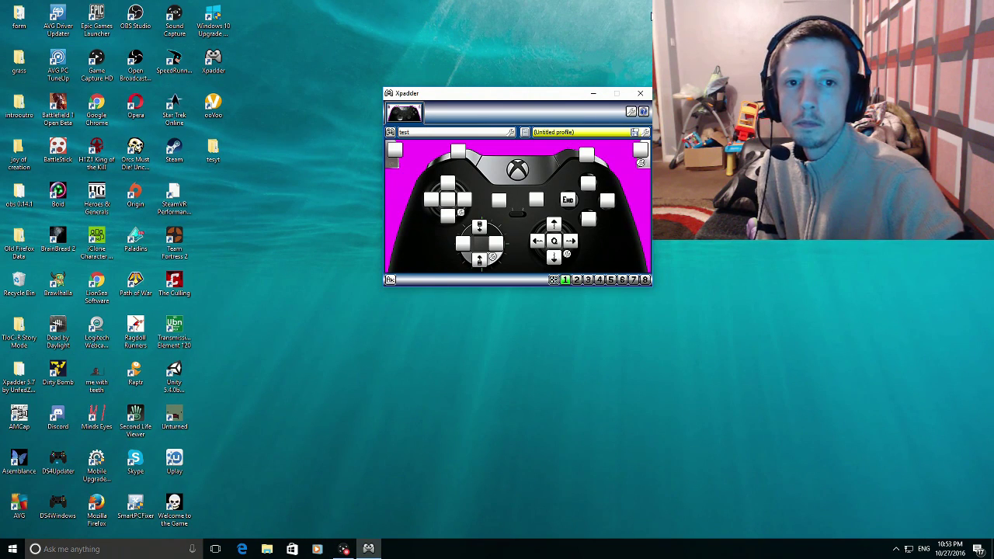
- Minimize the Xpadder window before launching The Culling
{"action": "left_click", "coordinate": [593, 94]}
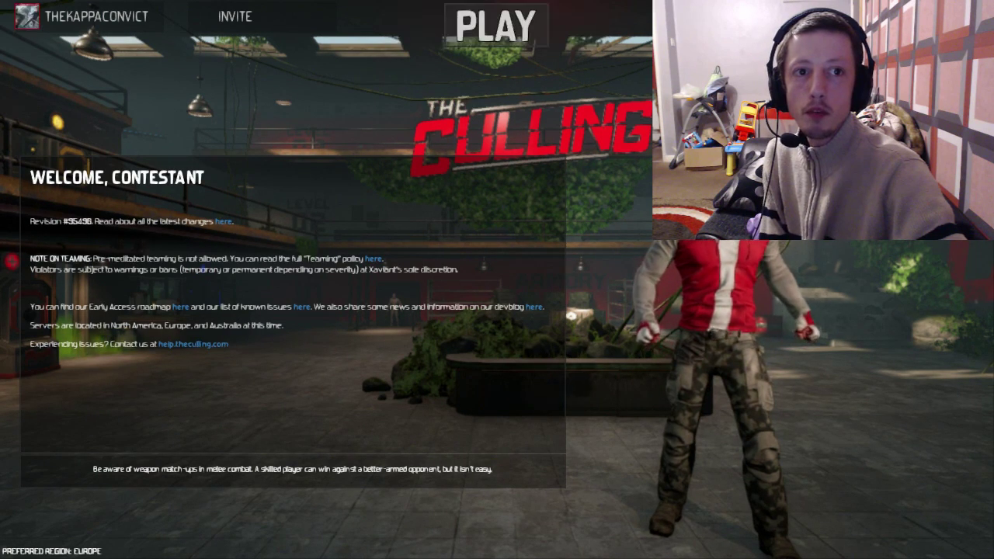
- Start a PRACTICE match in The Culling from the PLAY menu
{"action": "left_click", "coordinate": [545, 35]}
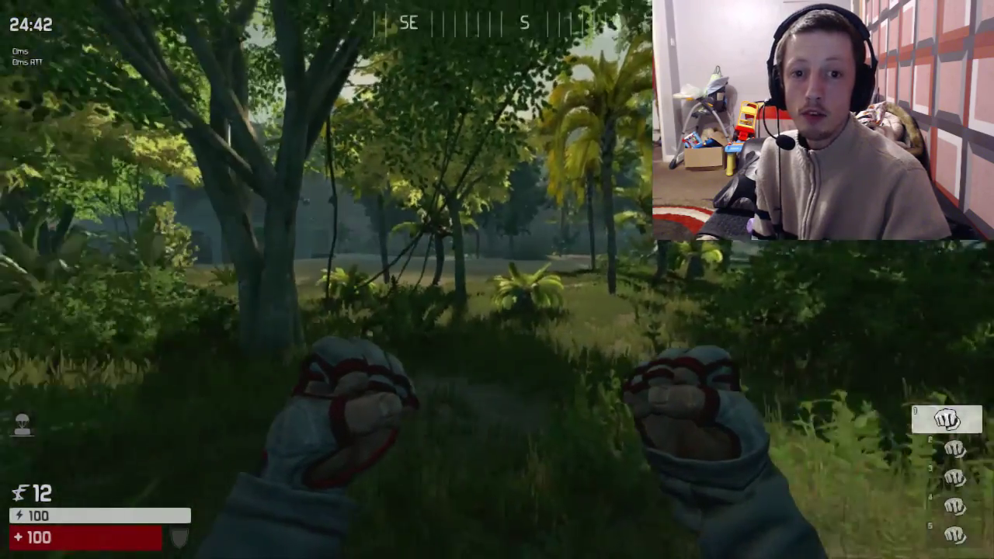
- Adjust the Mouse Sensitivity slider in Options > Controls, recheck the controls, then resume the match
{"action": "key", "text": "Escape"}
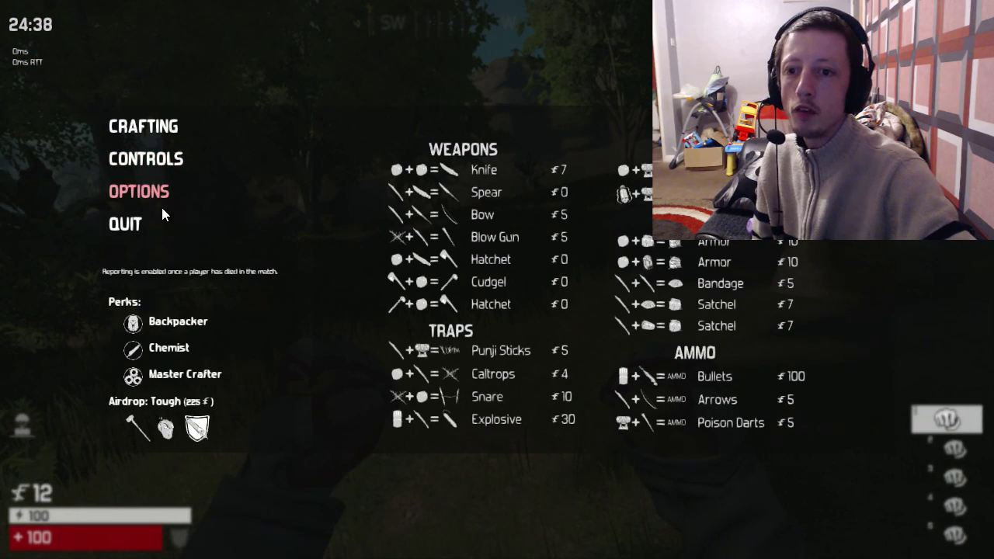
{"action": "left_click", "coordinate": [172, 192]}
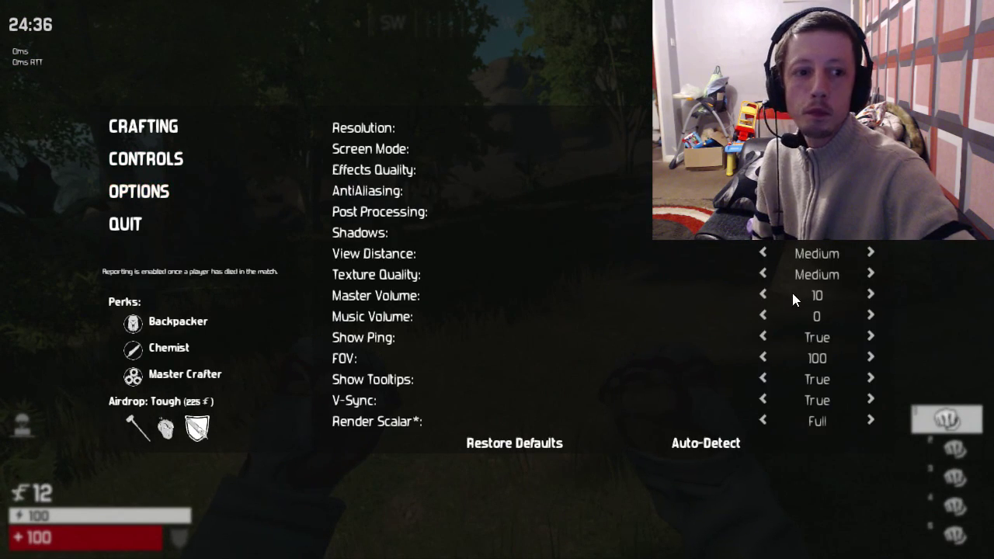
{"action": "left_click", "coordinate": [143, 163]}
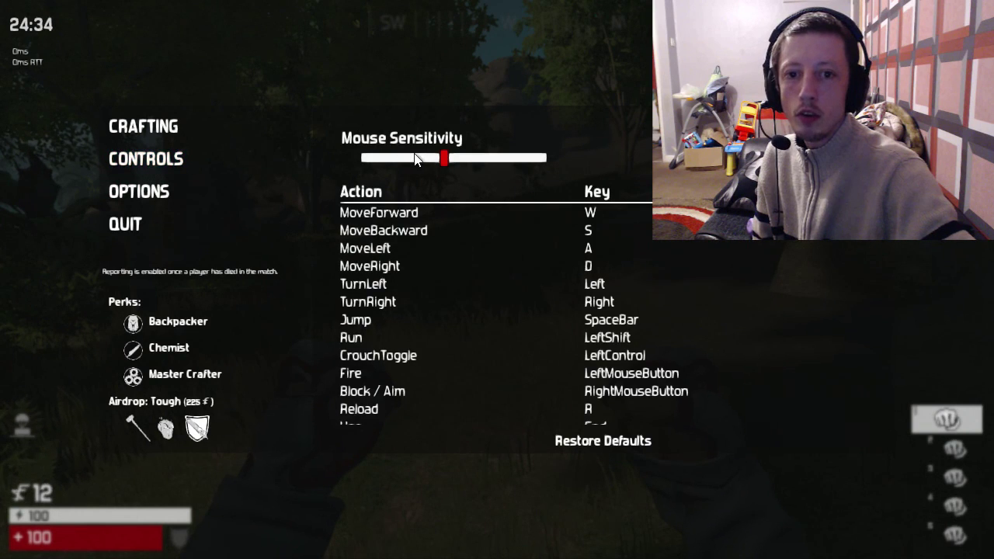
{"action": "left_click_drag", "start_coordinate": [442, 155], "coordinate": [524, 148]}
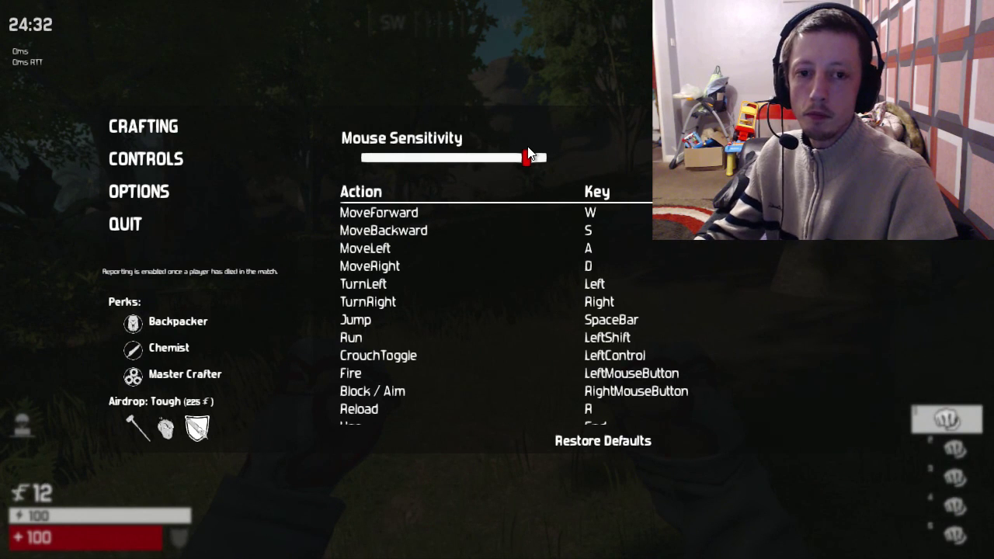
{"action": "key", "text": "Escape"}
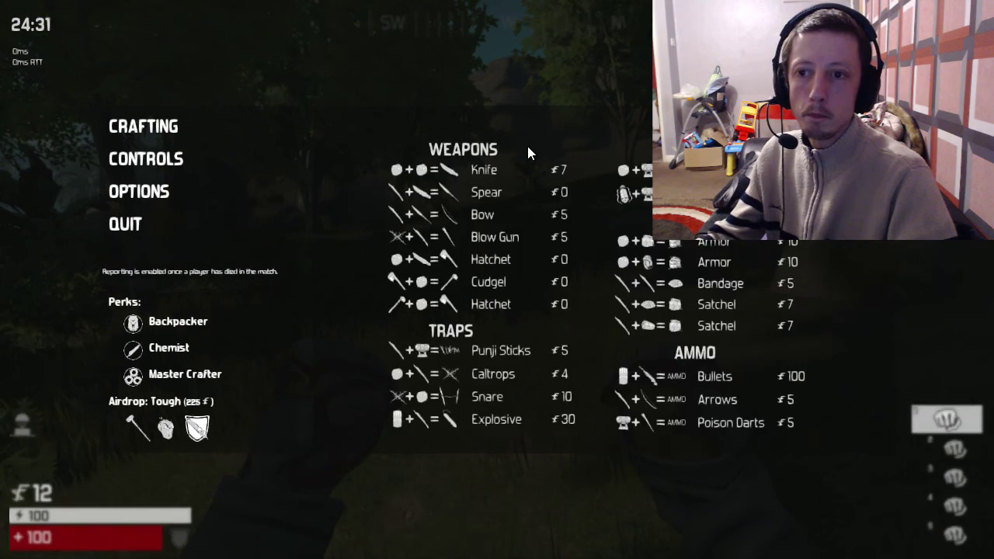
{"action": "key", "text": "Escape"}
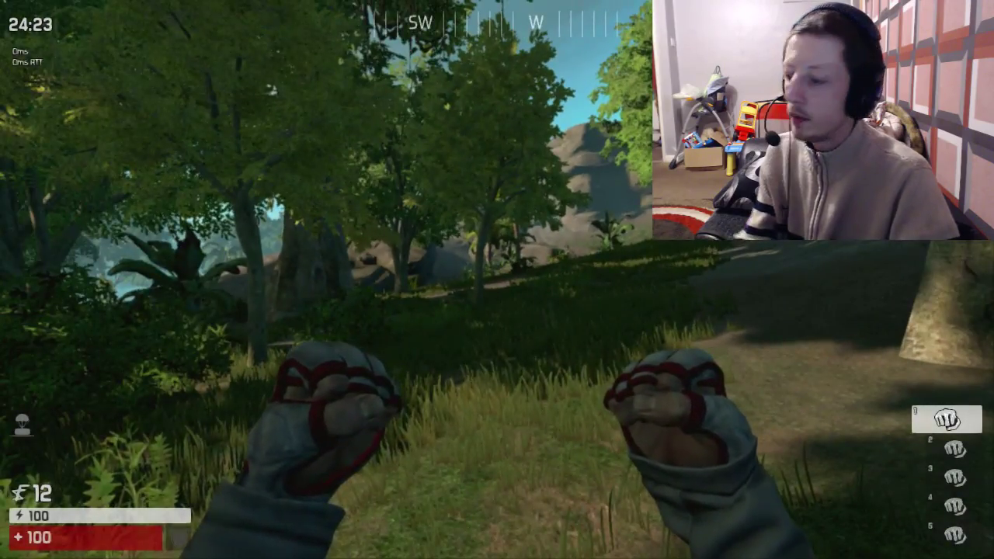
{"action": "key", "text": "Escape"}
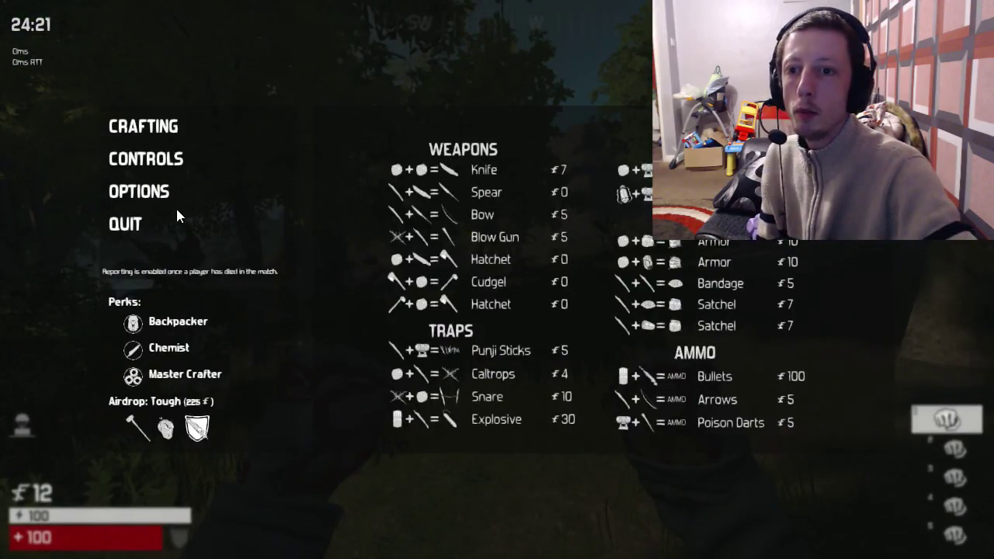
{"action": "left_click", "coordinate": [171, 153]}
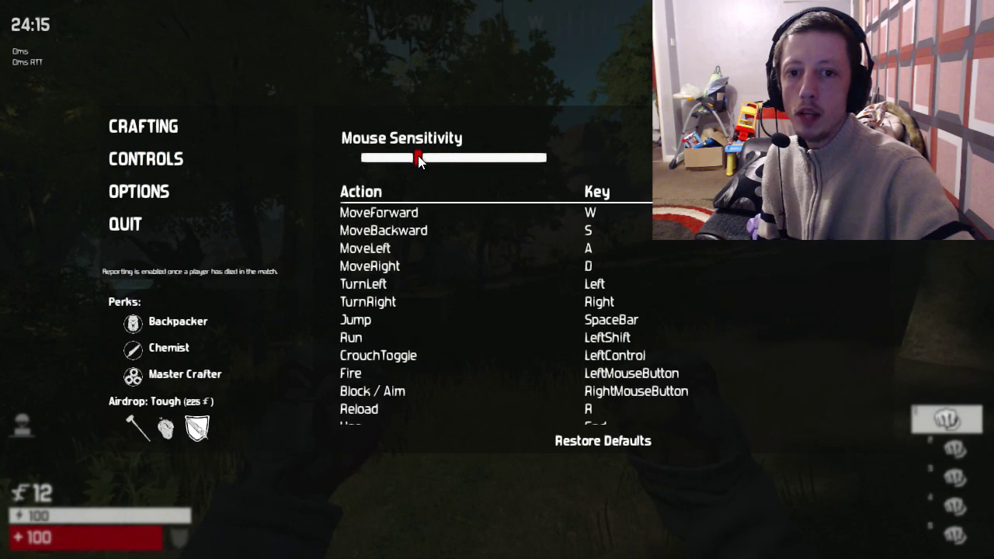
{"action": "key", "text": "Escape"}
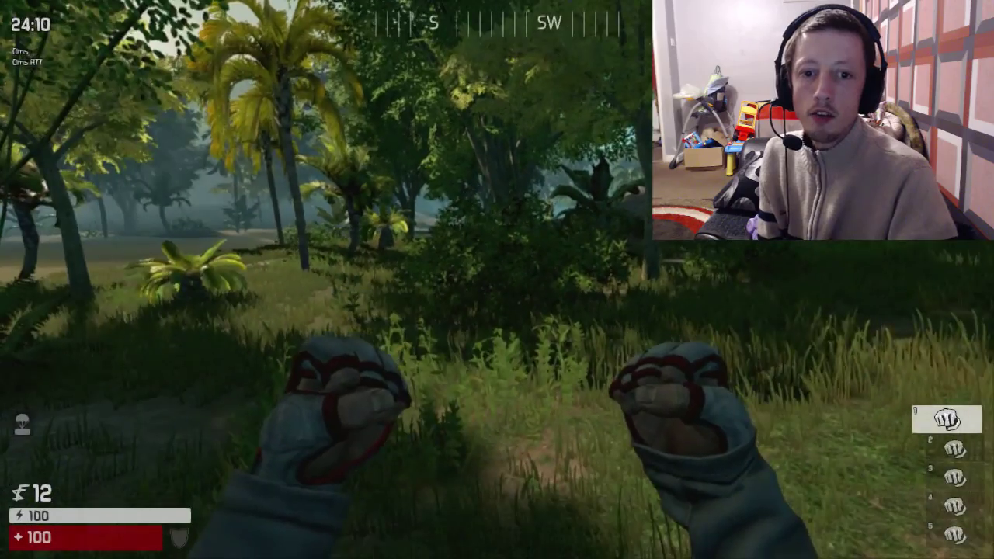
- Test blocking, walking, jumping and sprinting with the controller, then pause the match
{"action": "right_click", "coordinate": [496, 280]}
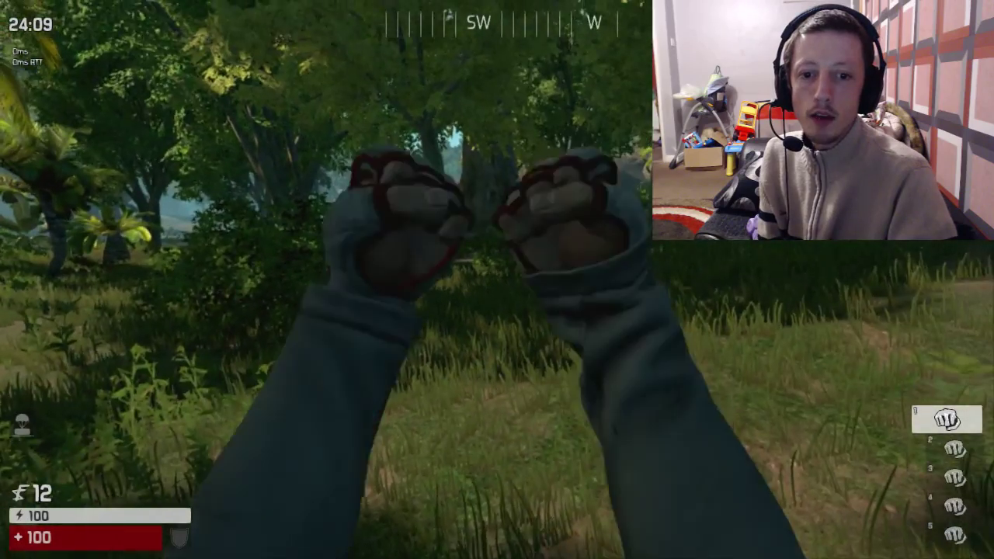
{"action": "right_click", "coordinate": [497, 279]}
{"action": "right_click", "coordinate": [497, 279]}
{"action": "key", "text": "w"}
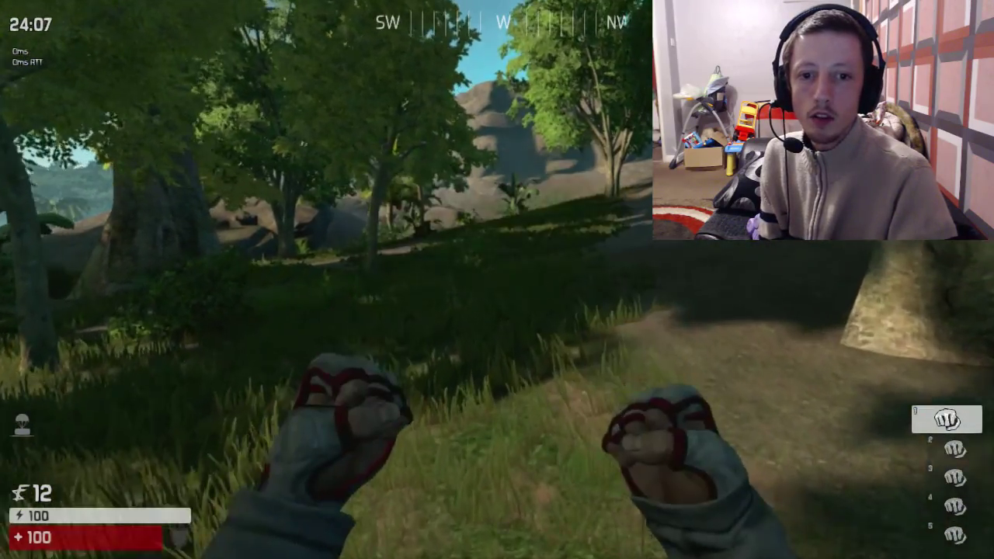
{"action": "key", "text": "space"}
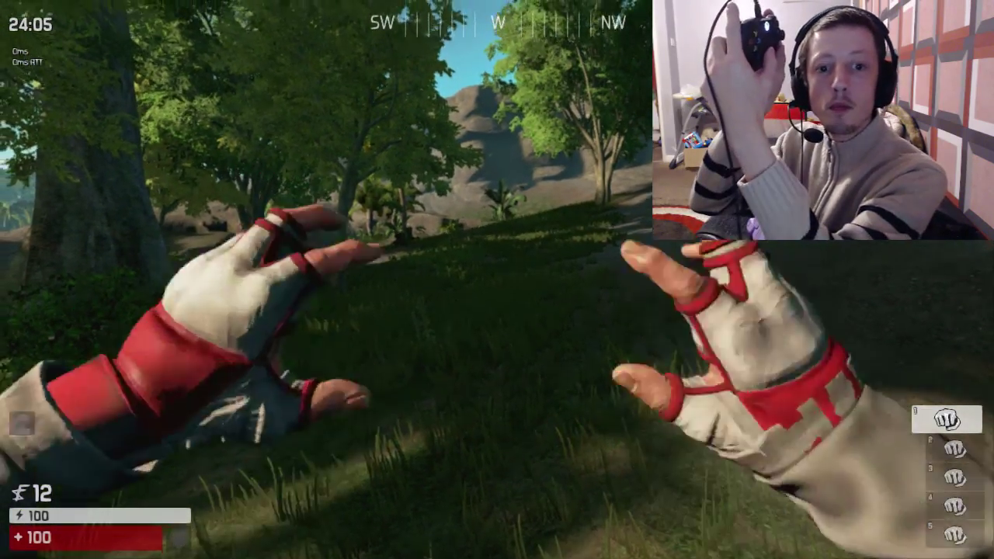
{"action": "key", "text": "space"}
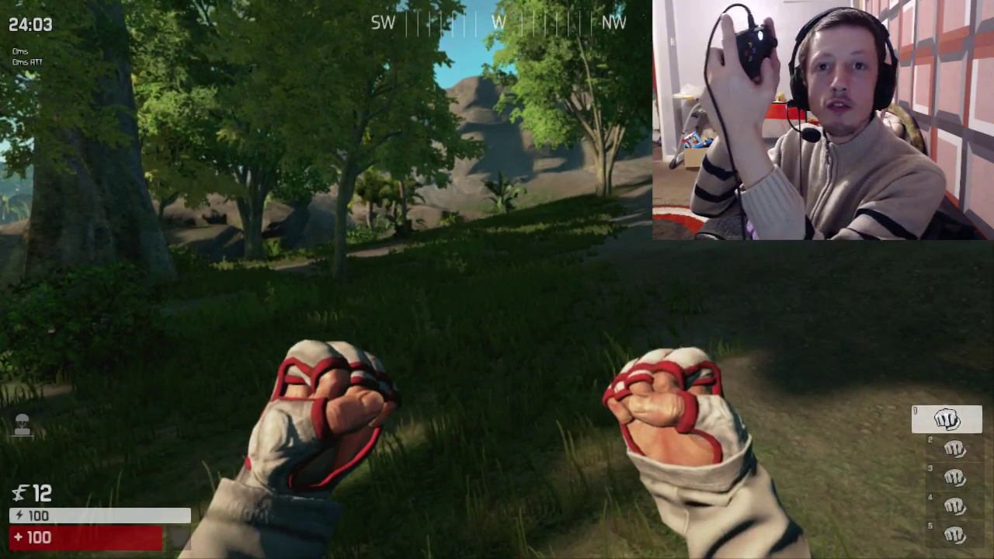
{"action": "key", "text": "space"}
{"action": "key", "text": "space"}
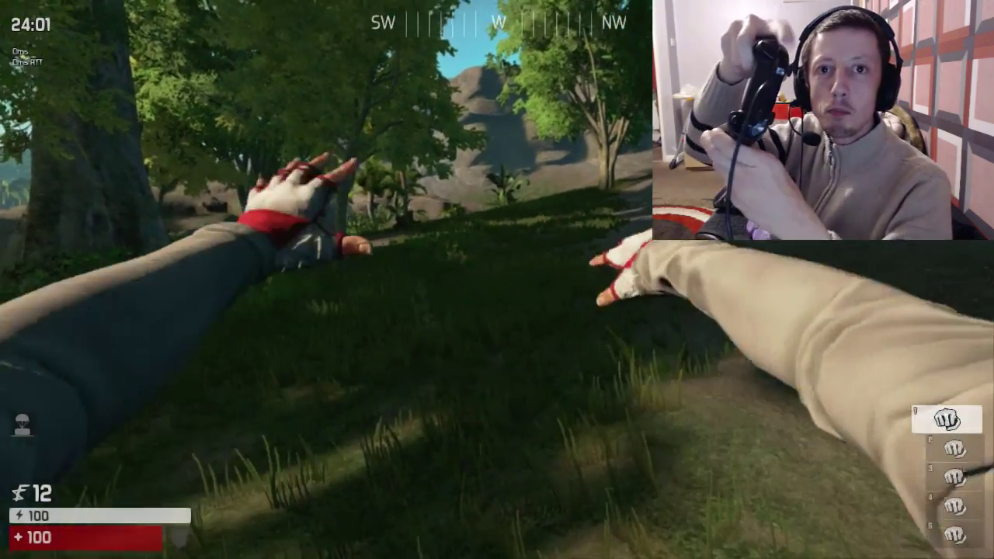
{"action": "key", "text": "space"}
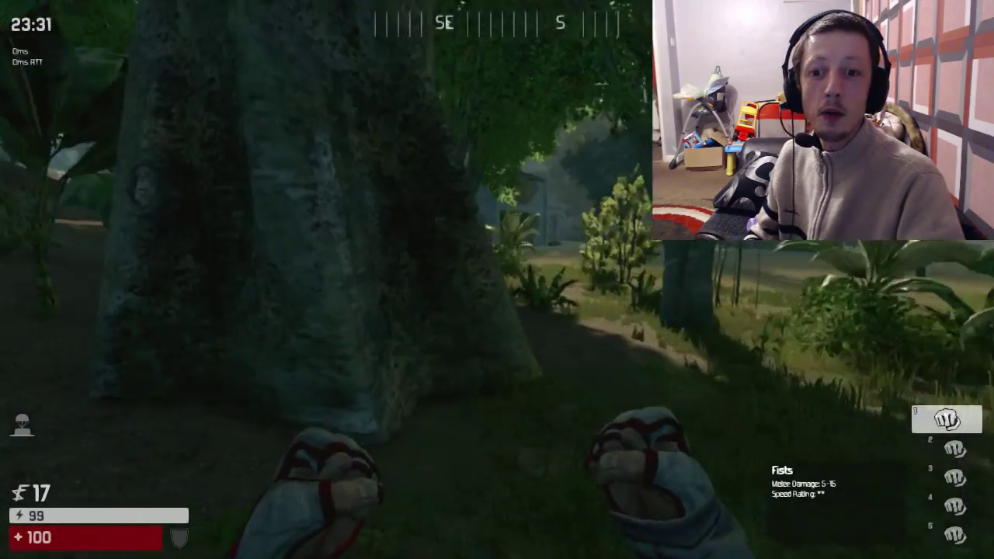
{"action": "key", "text": "w"}
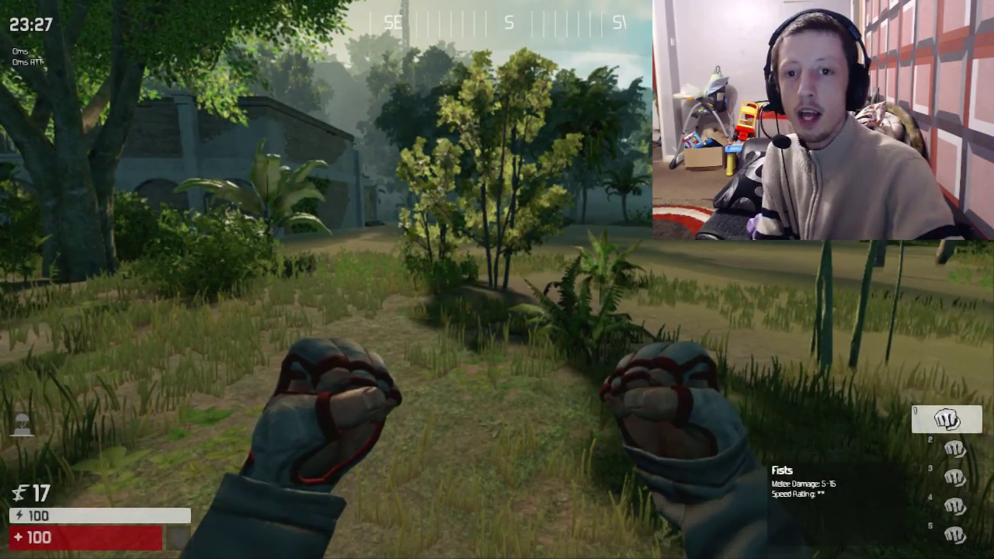
{"action": "key", "text": "Escape"}
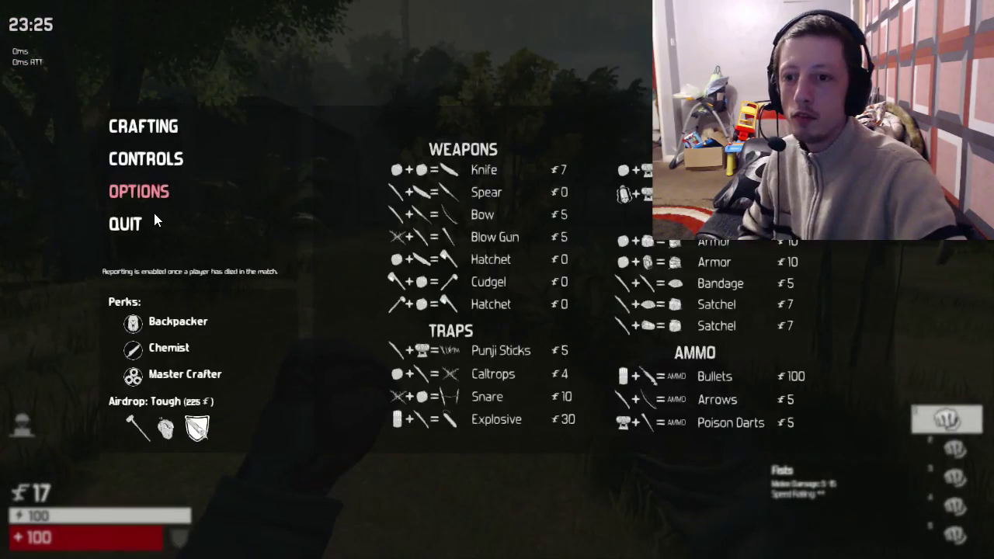
- Quit the practice match to the main menu, then exit The Culling to the desktop
{"action": "left_click", "coordinate": [140, 221]}
{"action": "left_click", "coordinate": [431, 339]}
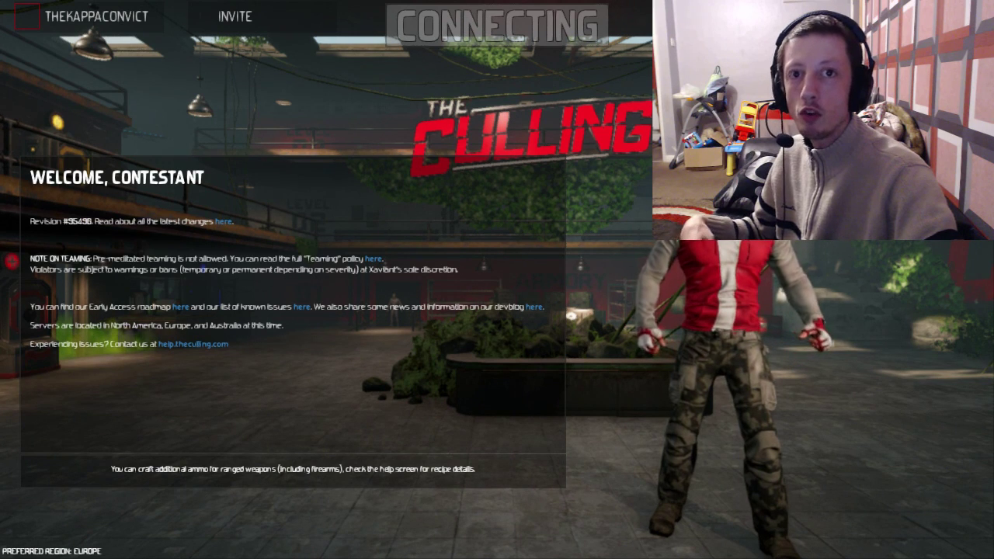
{"action": "key", "text": "Escape"}
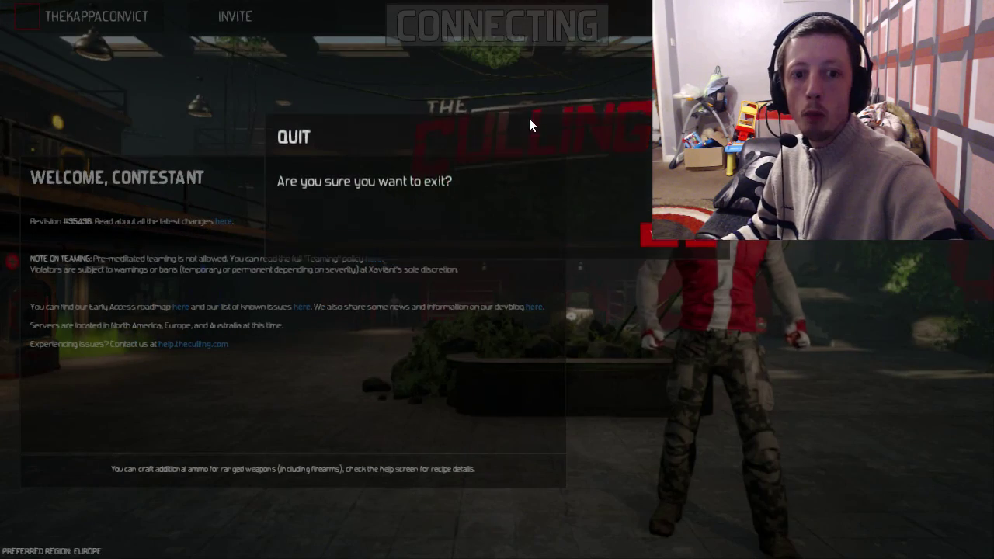
{"action": "left_click", "coordinate": [657, 308]}
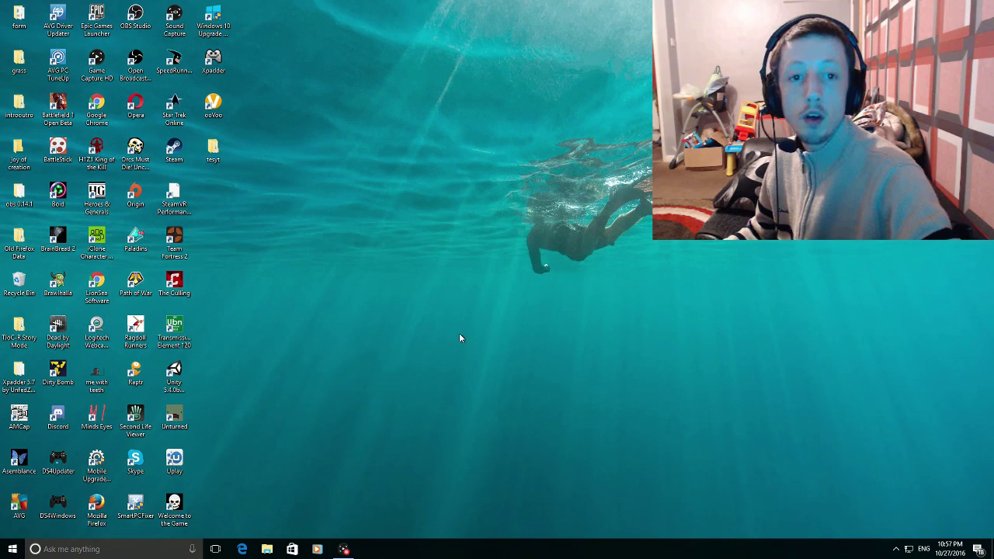
- Restore Xpadder from the system tray and reposition its window showing the test layout
{"action": "left_click", "coordinate": [896, 550]}
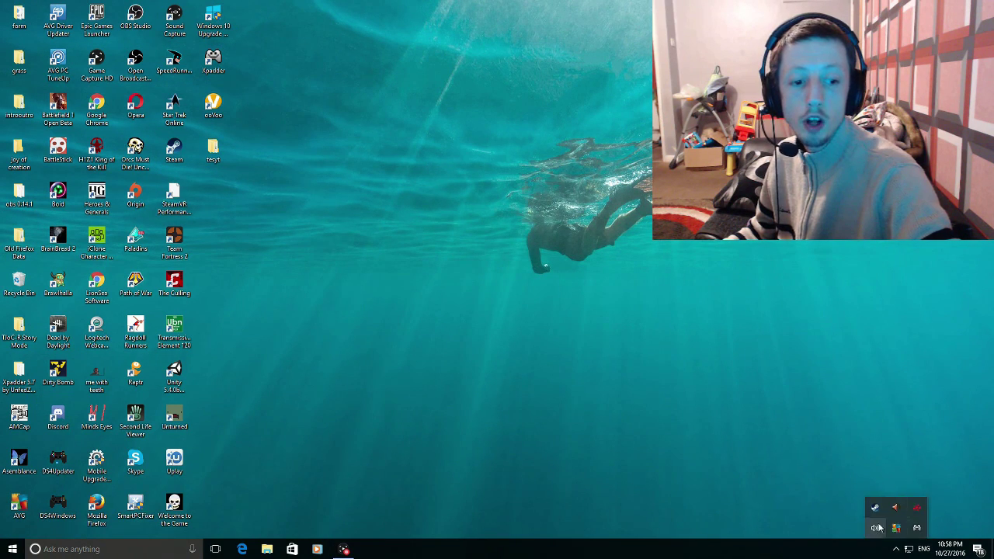
{"action": "left_click", "coordinate": [916, 528]}
{"action": "left_click_drag", "start_coordinate": [499, 91], "coordinate": [448, 108]}
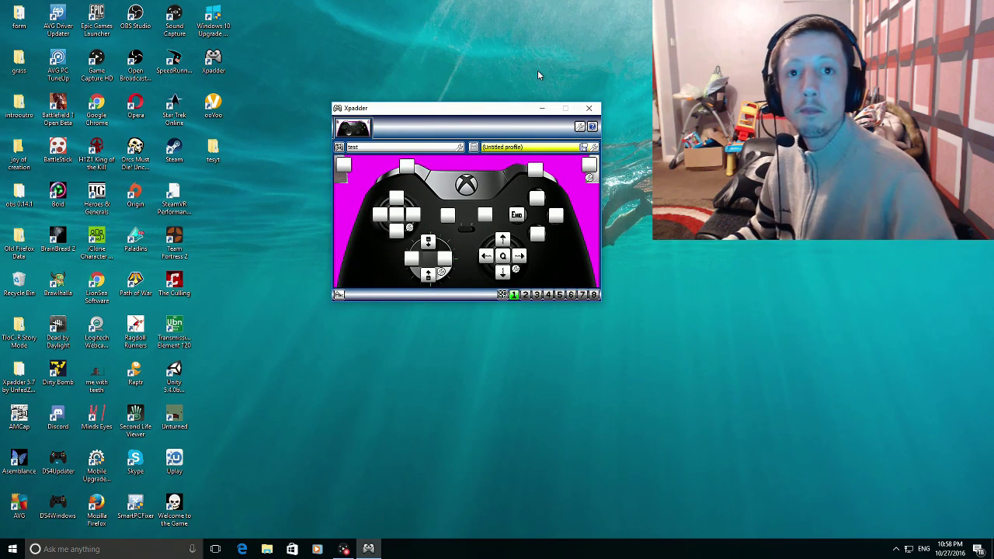